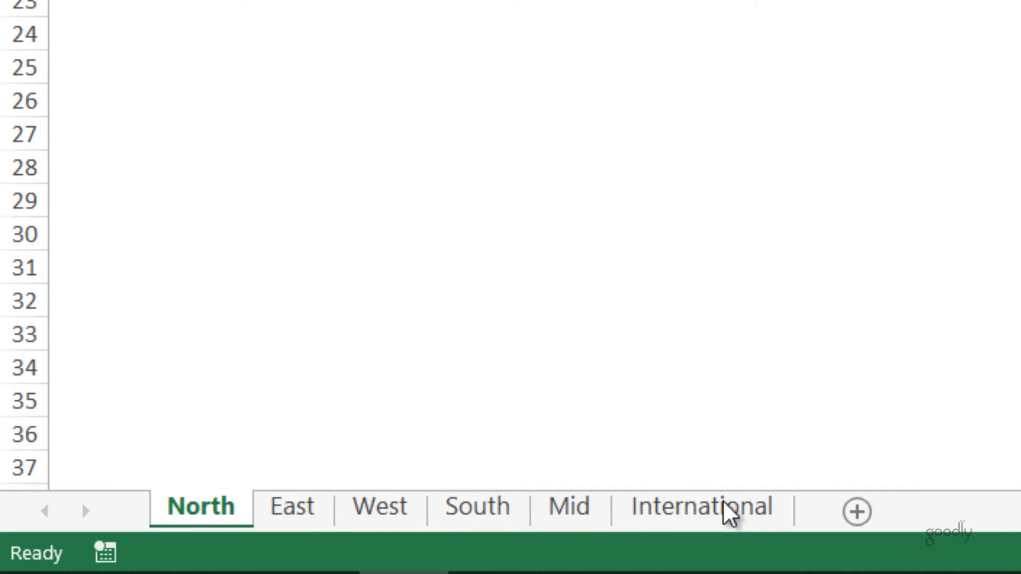
Step: Browse the Mid, South and West sheets, ending on West at cell G6
click(577, 518)
click(455, 518)
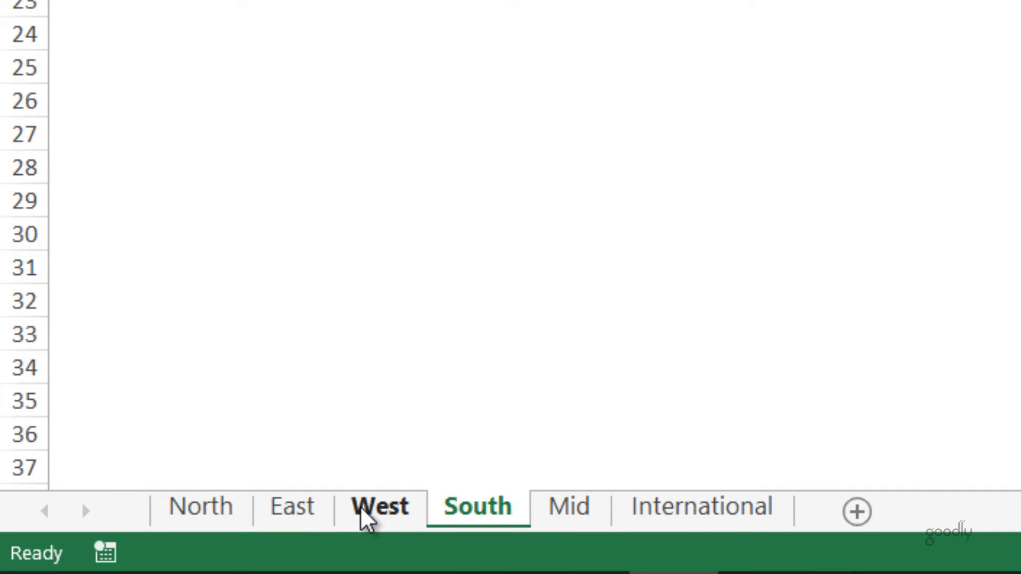
click(360, 517)
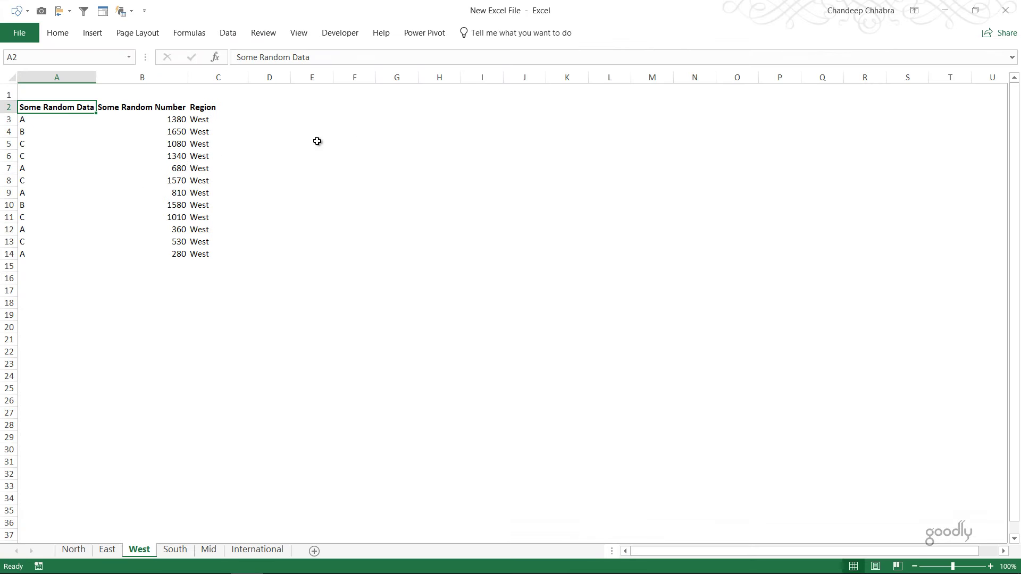
click(384, 155)
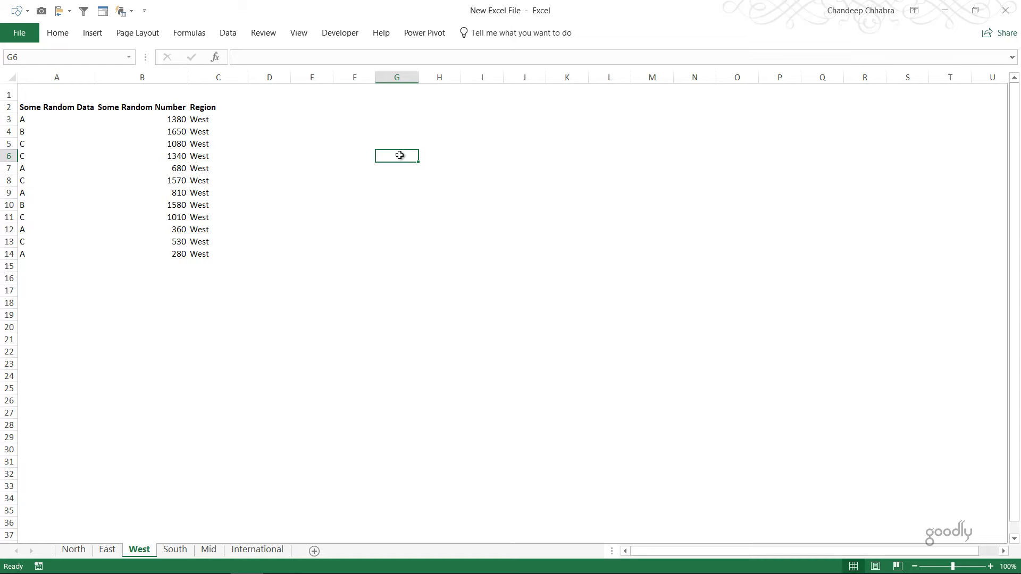
Step: Import Data > From Workbook and open New Excel File to list its six sheets
click(175, 201)
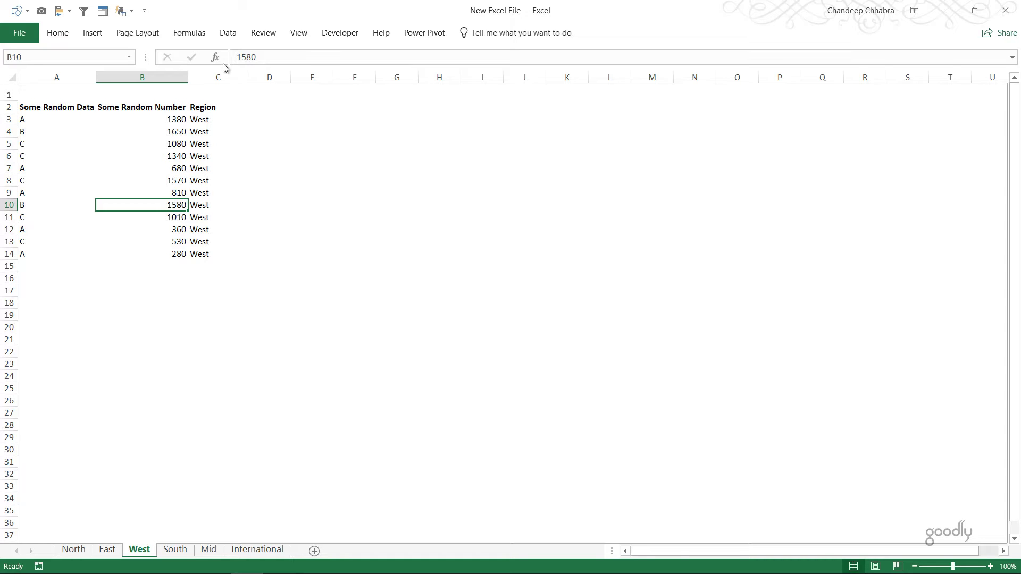
click(229, 33)
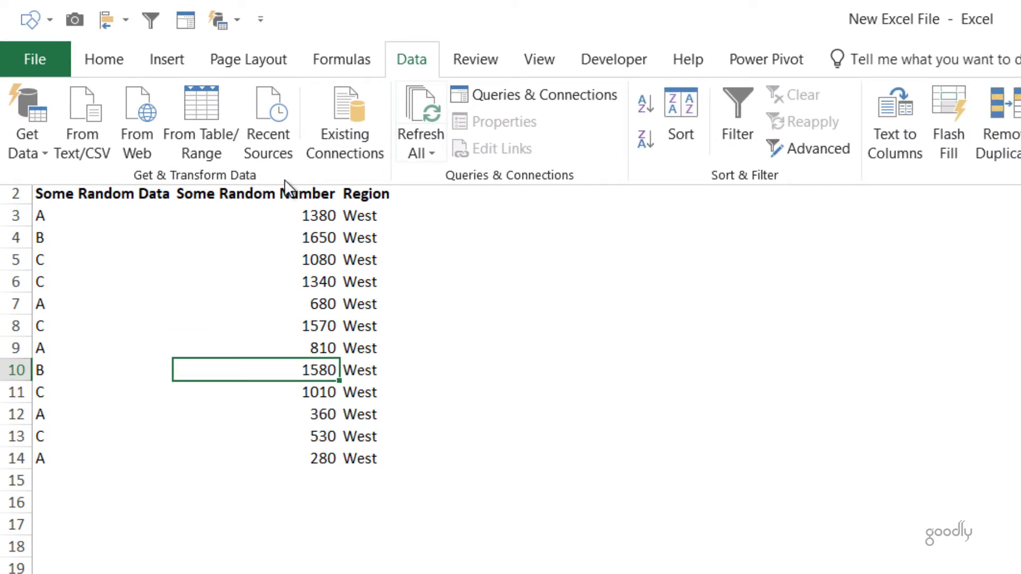
click(42, 169)
mouse_move(64, 219)
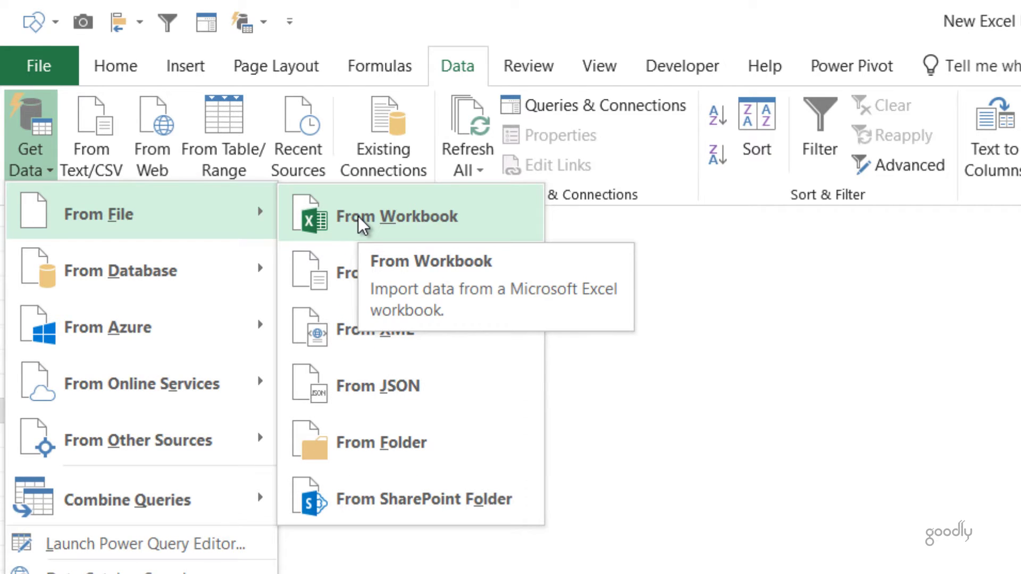
click(362, 223)
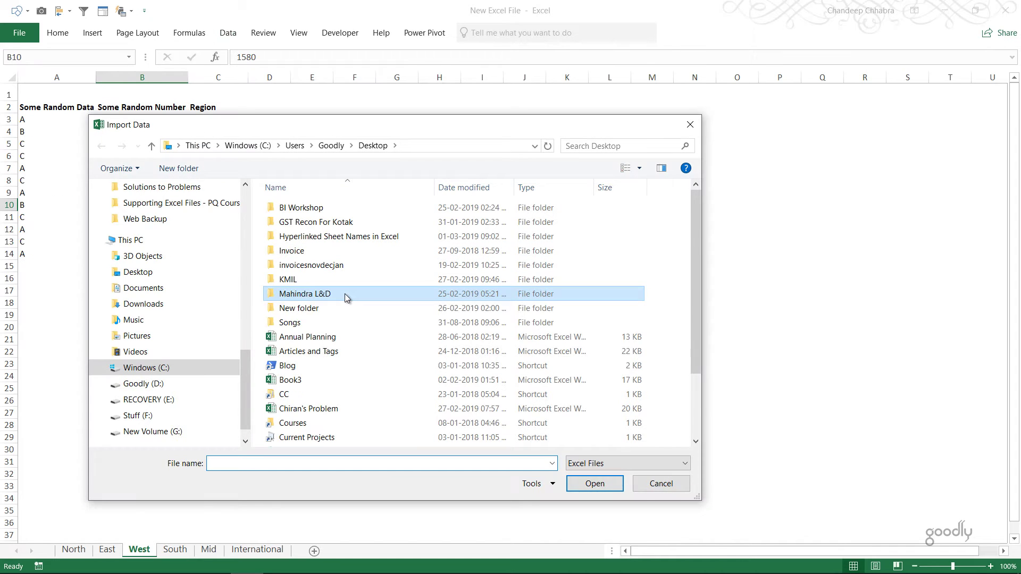
scroll(319, 306, down, 2)
click(305, 411)
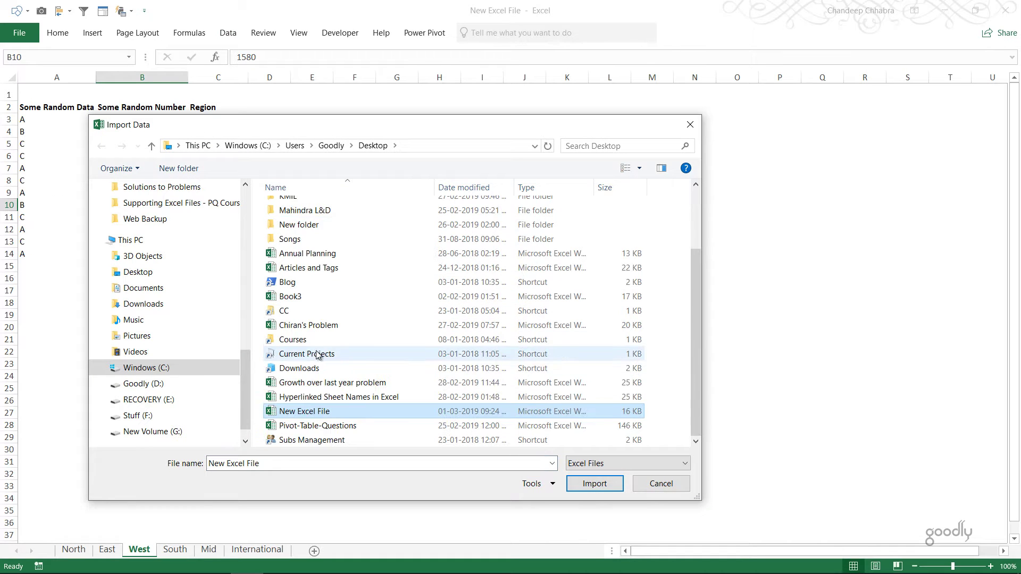
double_click(305, 412)
Step: Preview the Mid, International and East sheets, then select the New Excel File.xlsx root entry
drag(342, 74, 382, 125)
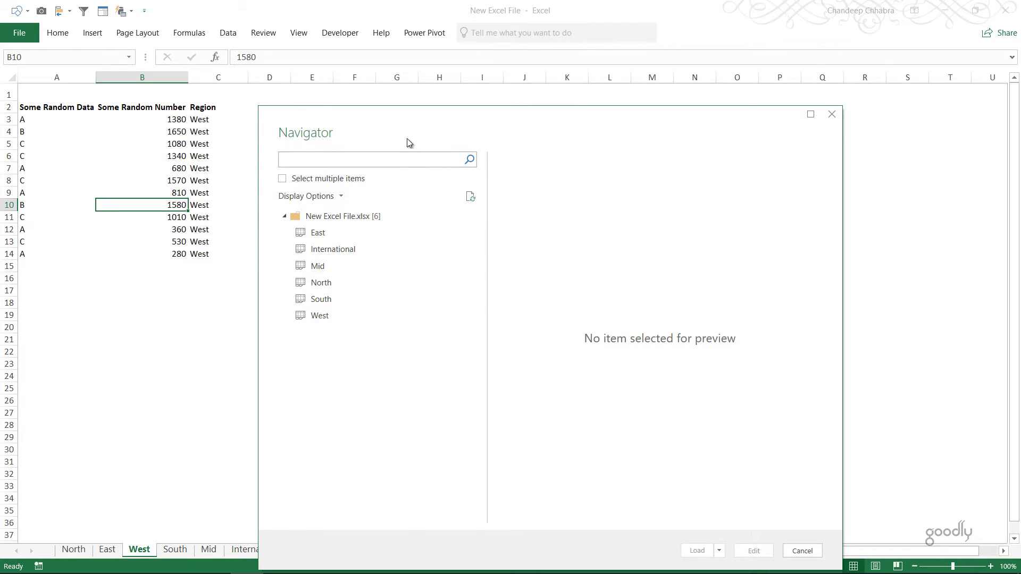
click(333, 268)
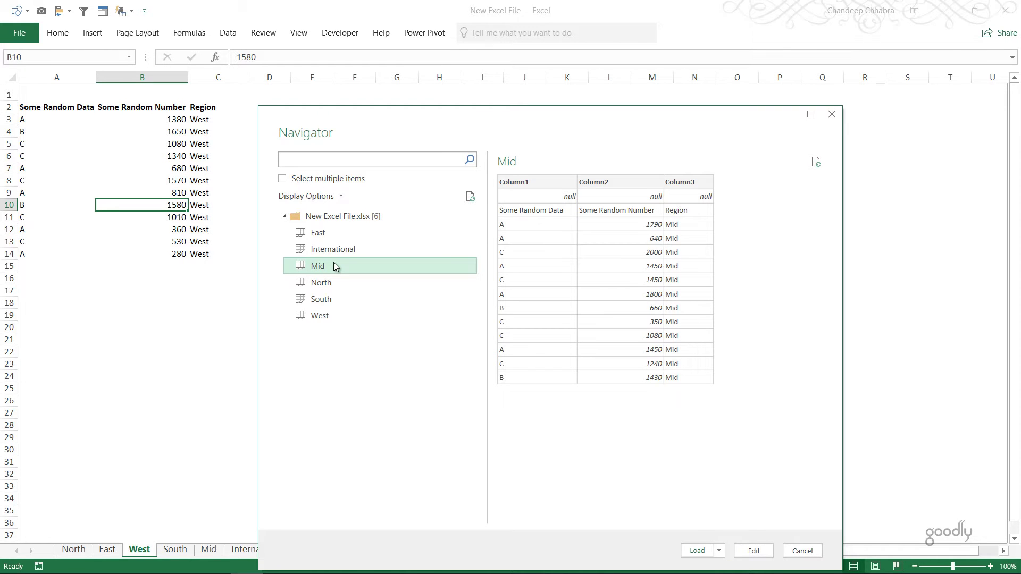
click(335, 254)
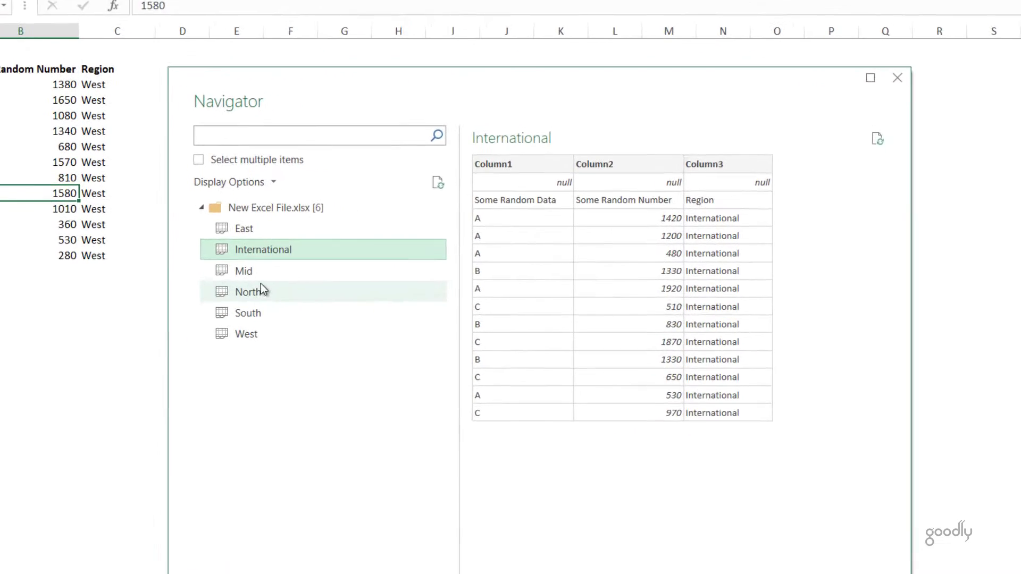
click(244, 209)
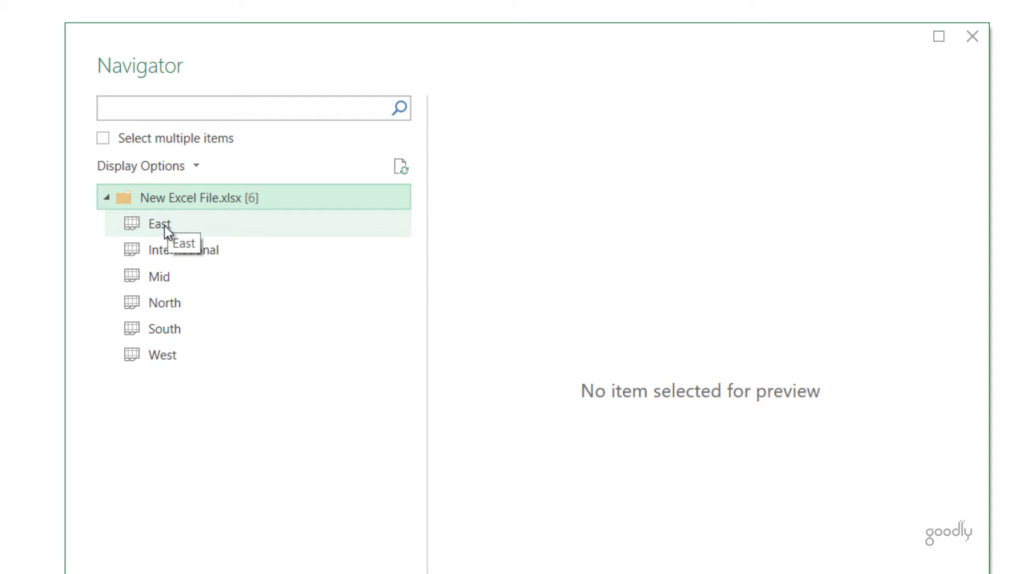
click(165, 226)
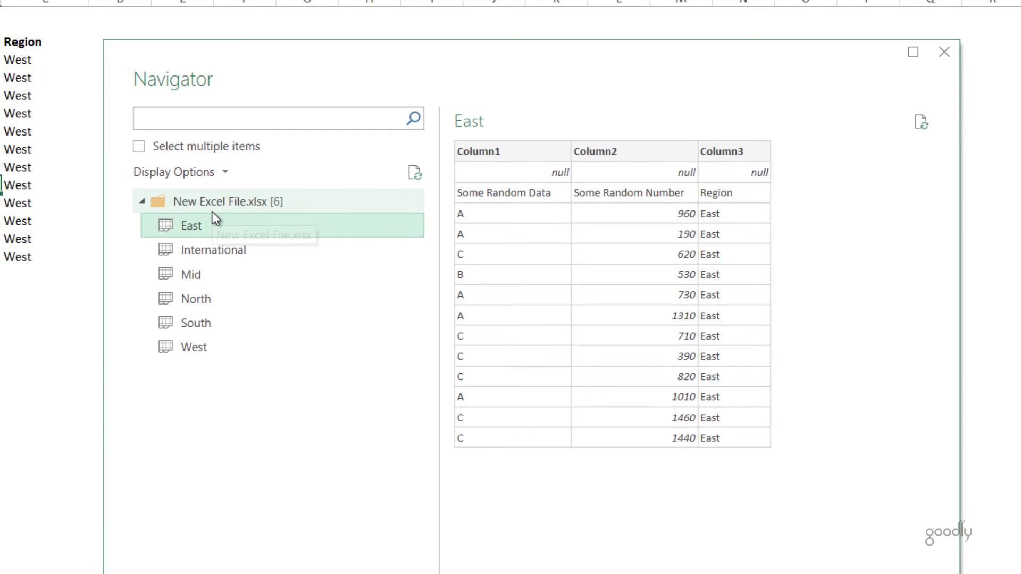
click(199, 205)
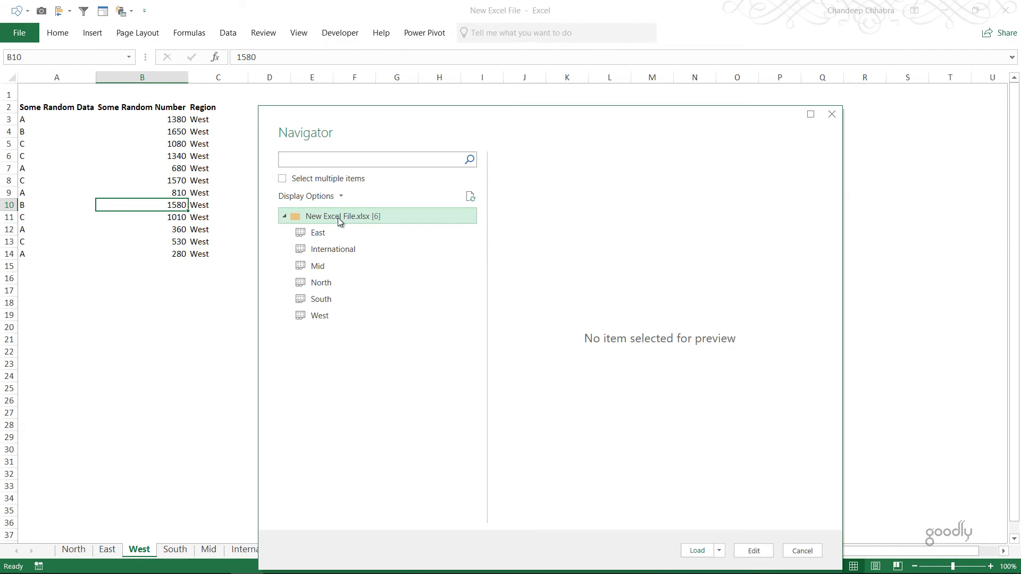
Step: Open the whole-workbook query in Power Query Editor for editing
click(759, 550)
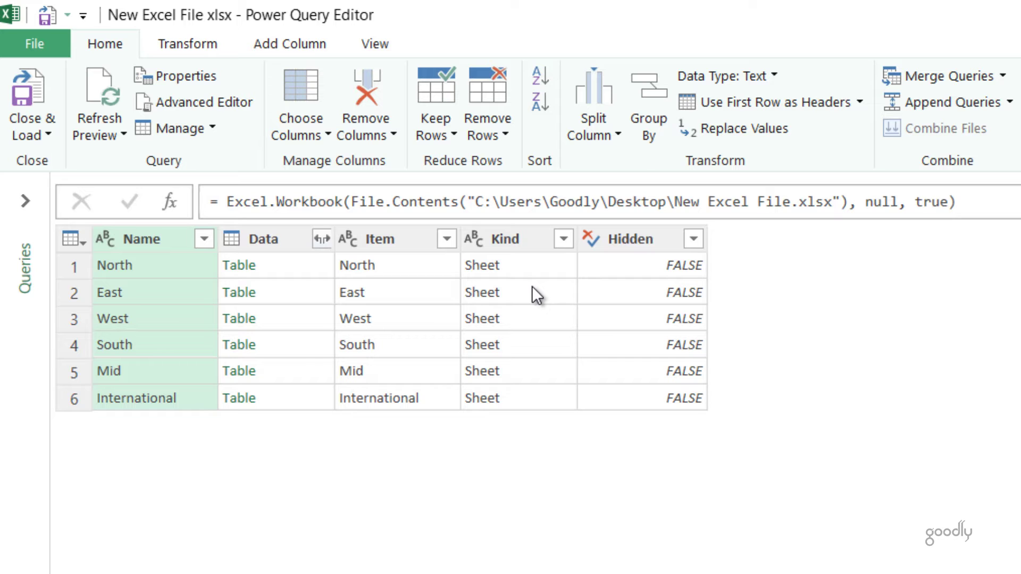
Step: Filter the Kind column to rows equal to Sheet
click(523, 234)
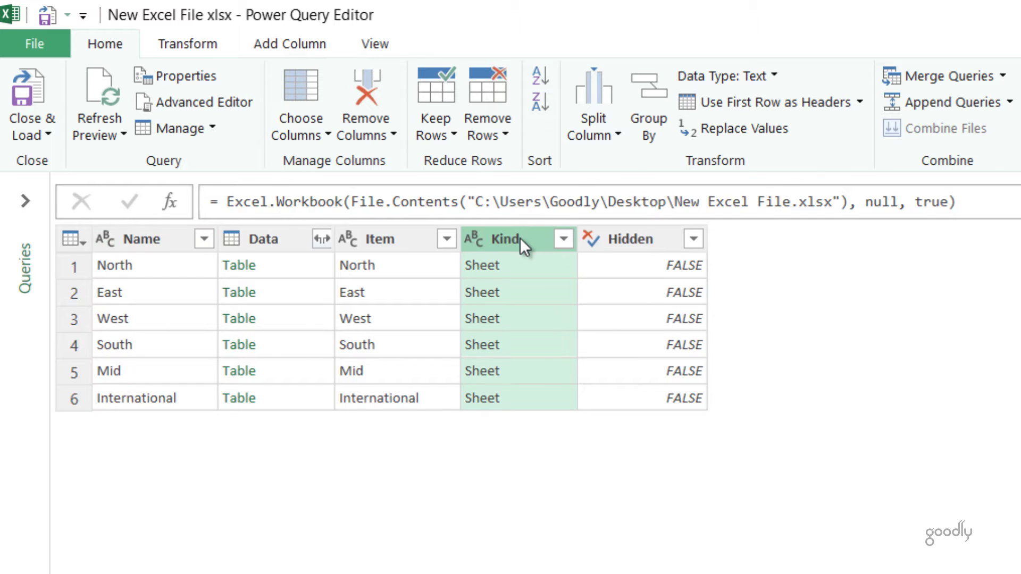
click(565, 240)
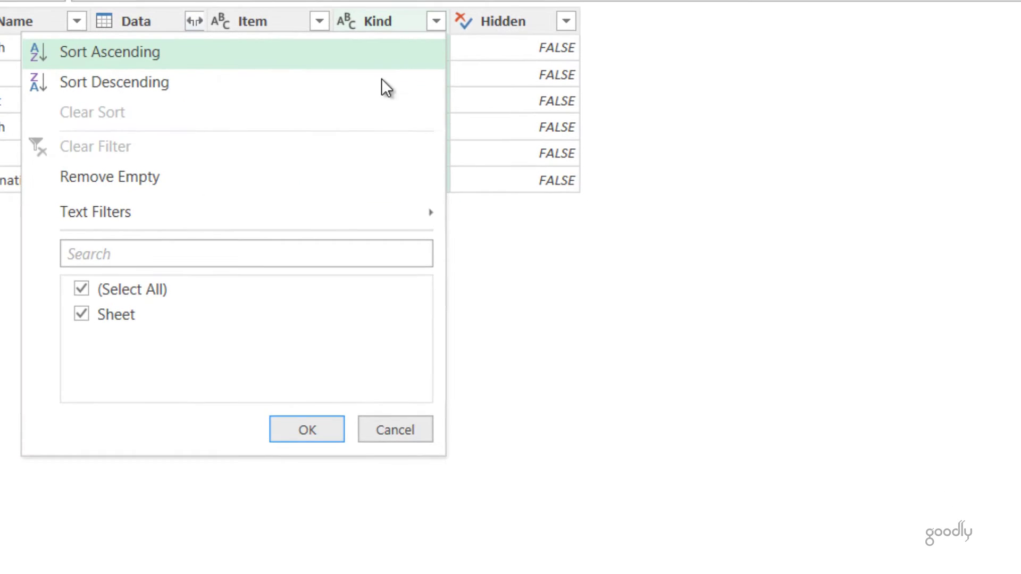
mouse_move(548, 430)
click(588, 234)
text(Shee)
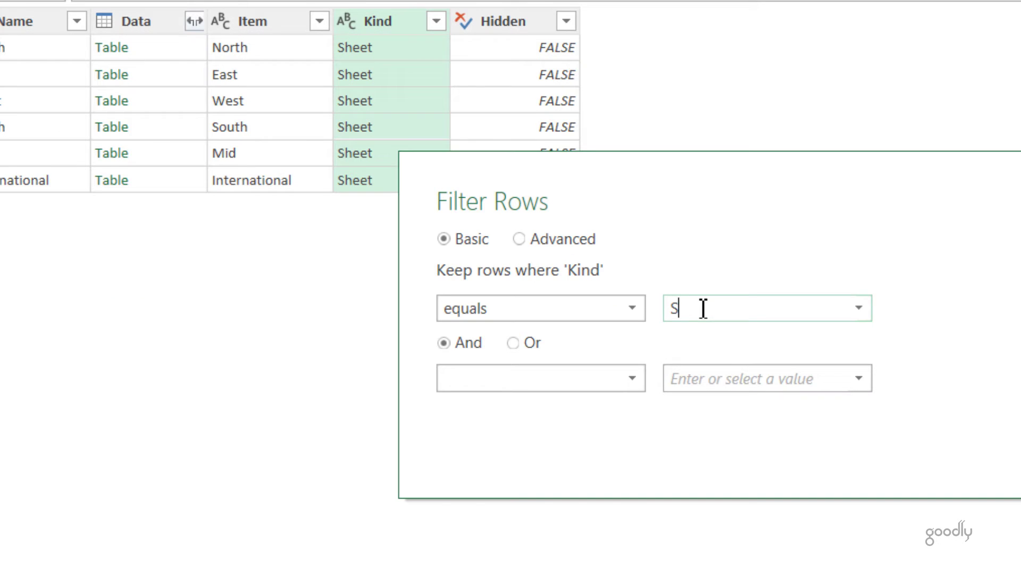
text(t)
key(Return)
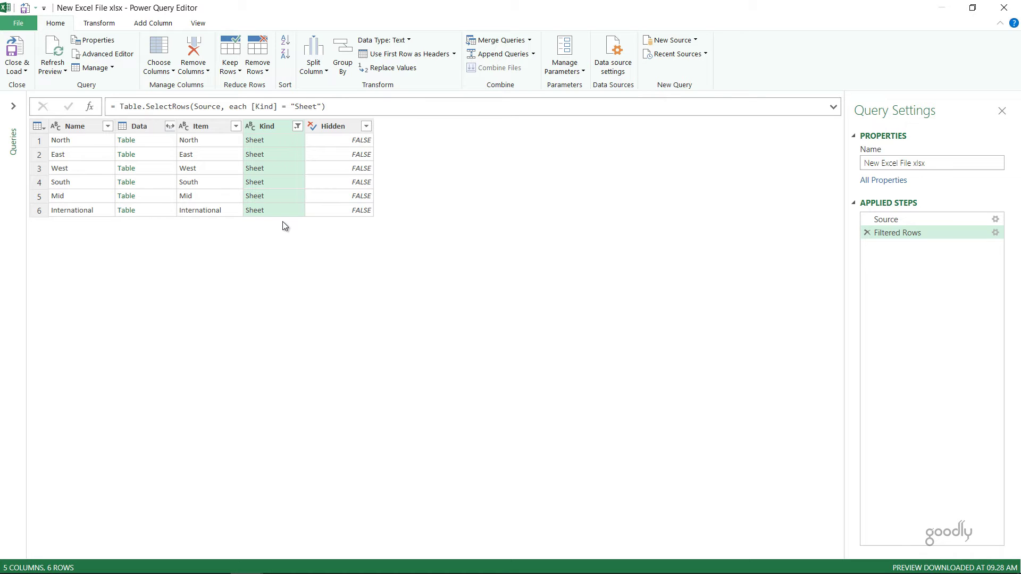
Step: Keep only the Name column by removing all other columns
click(79, 126)
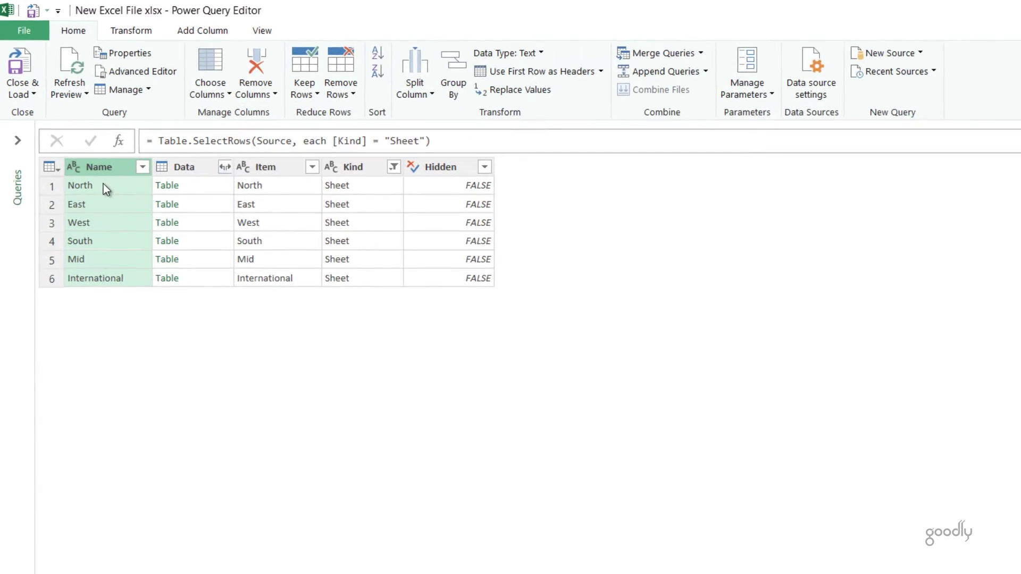
right_click(108, 169)
click(138, 221)
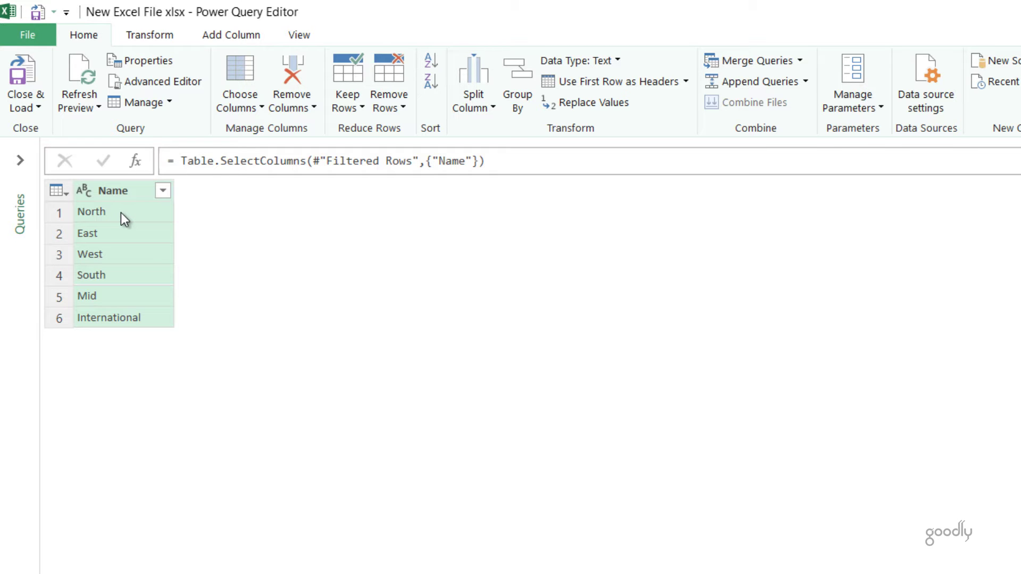
Step: Load the sheet names to Excel, save, and refresh the table to include Sheet7
click(23, 109)
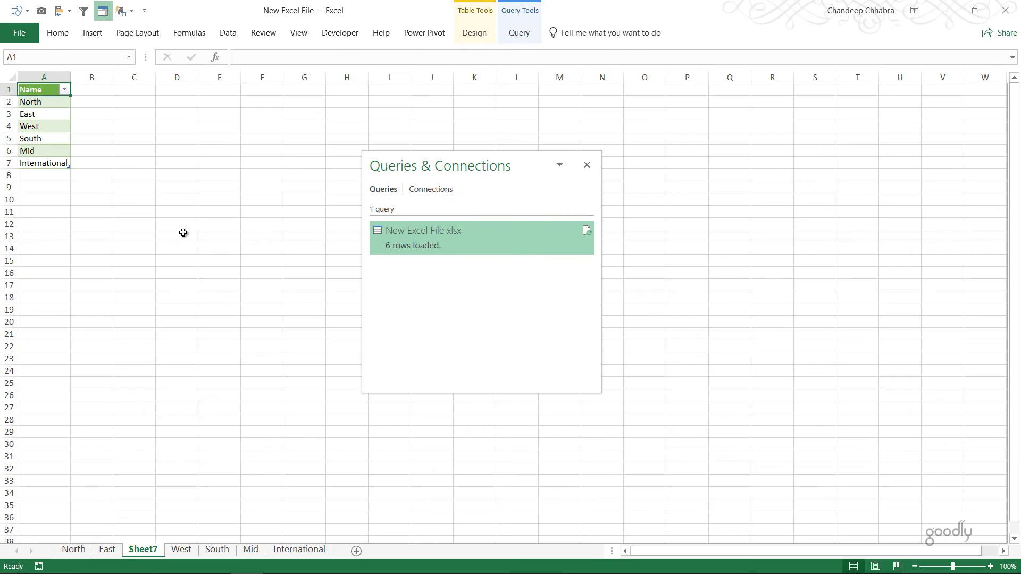
key(ctrl+s)
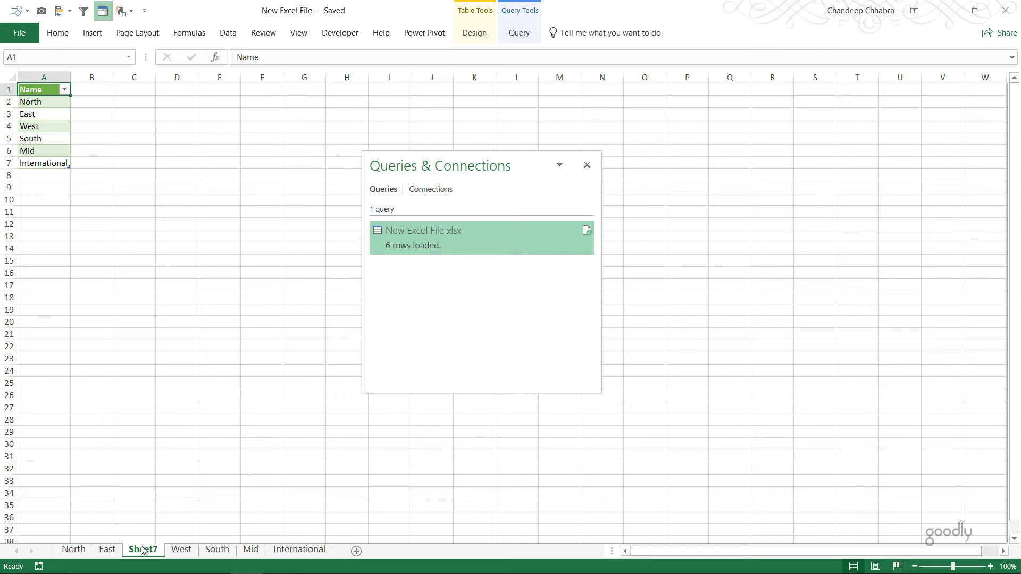
right_click(52, 125)
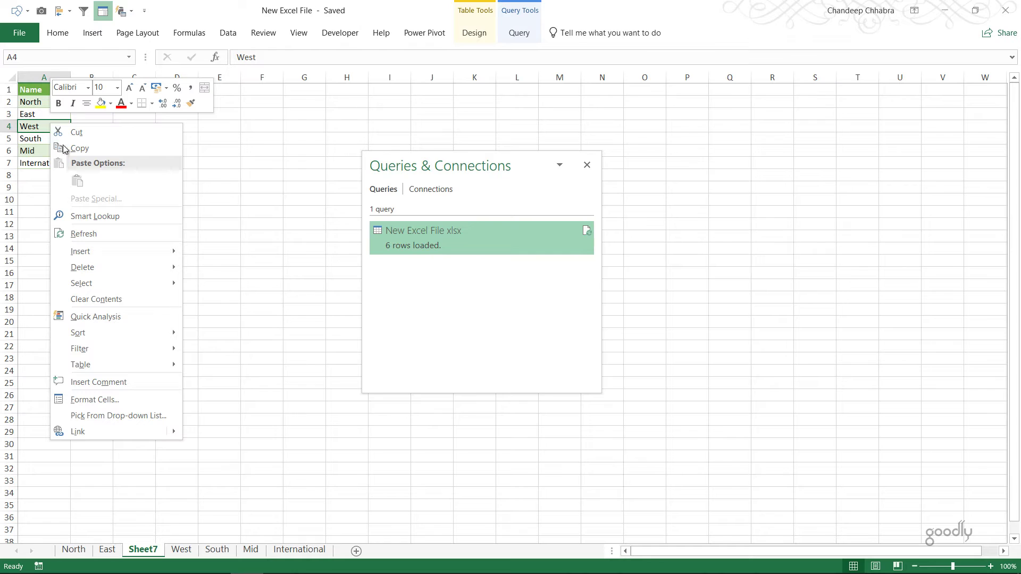
click(84, 234)
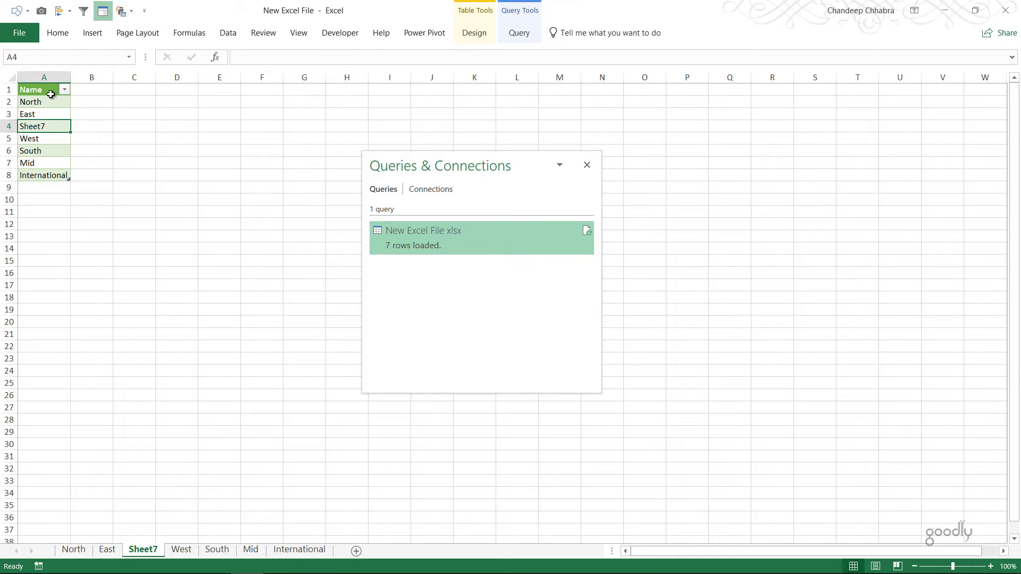
Step: Rename the Sheet7 tab to Index, then select column A and cell A4
double_click(144, 552)
text(Index)
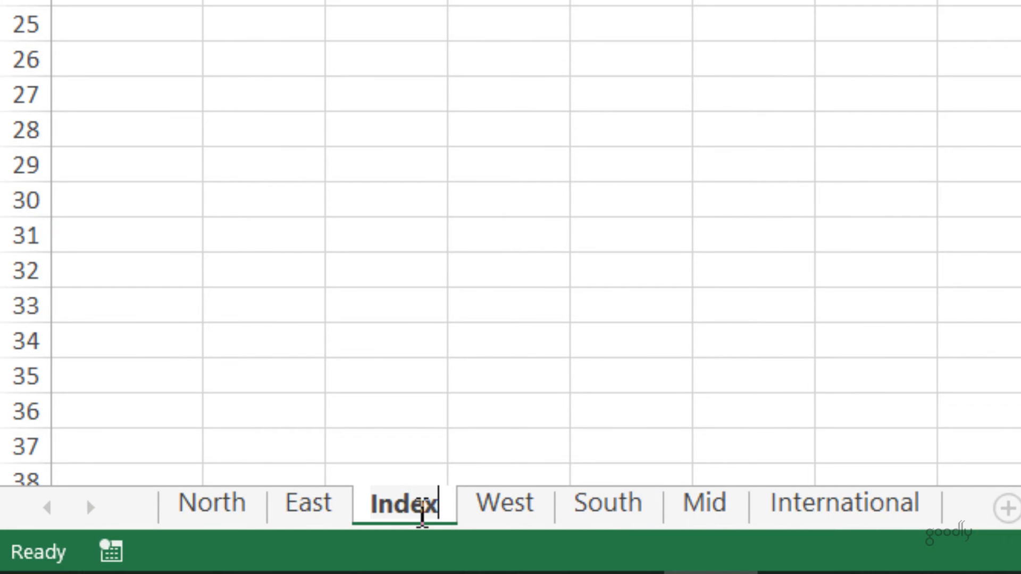
key(Return)
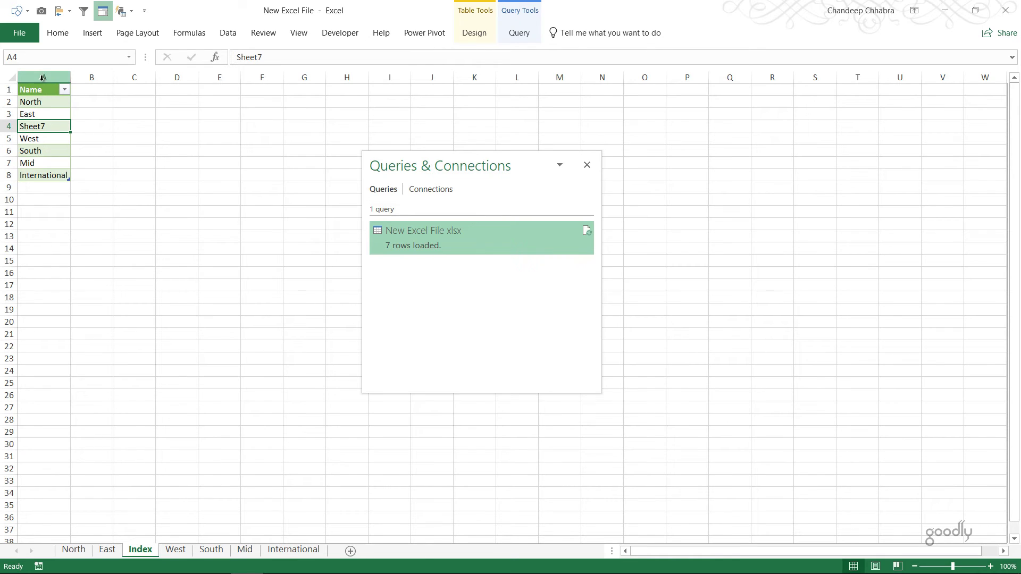
click(43, 74)
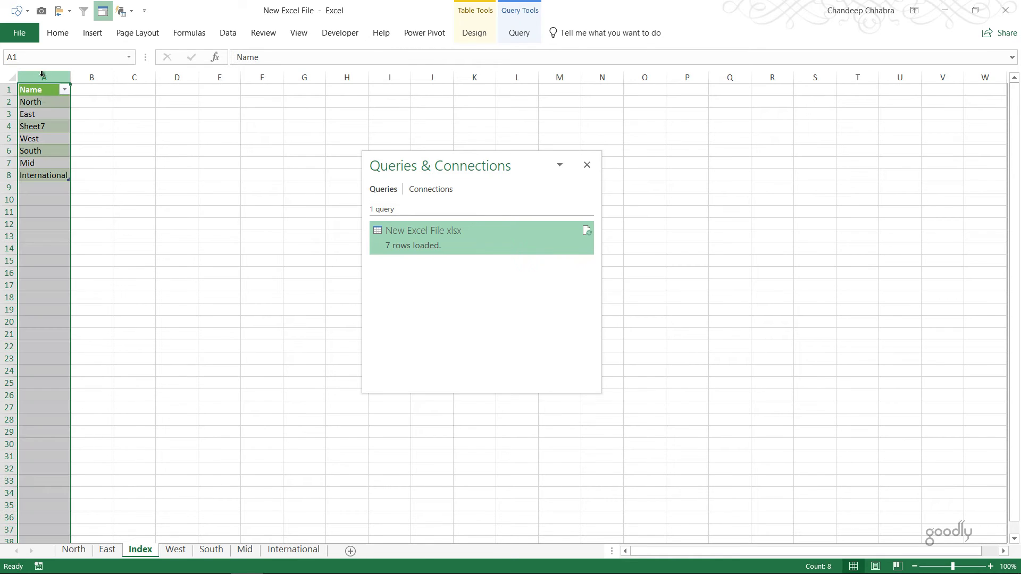
click(46, 126)
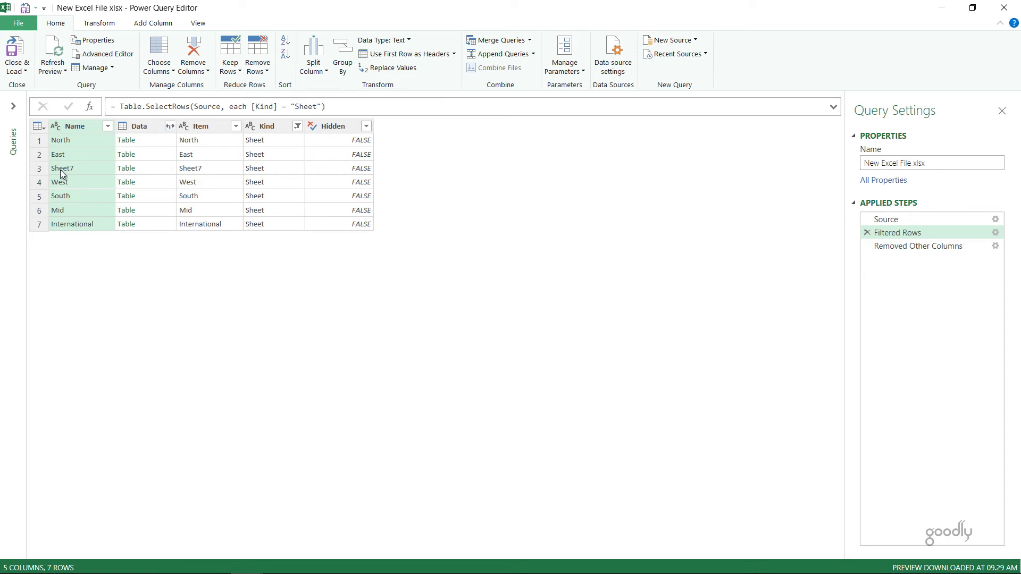
Step: Add a Name does-not-equal 'Index' filter step, then Close & Load to Excel
click(108, 127)
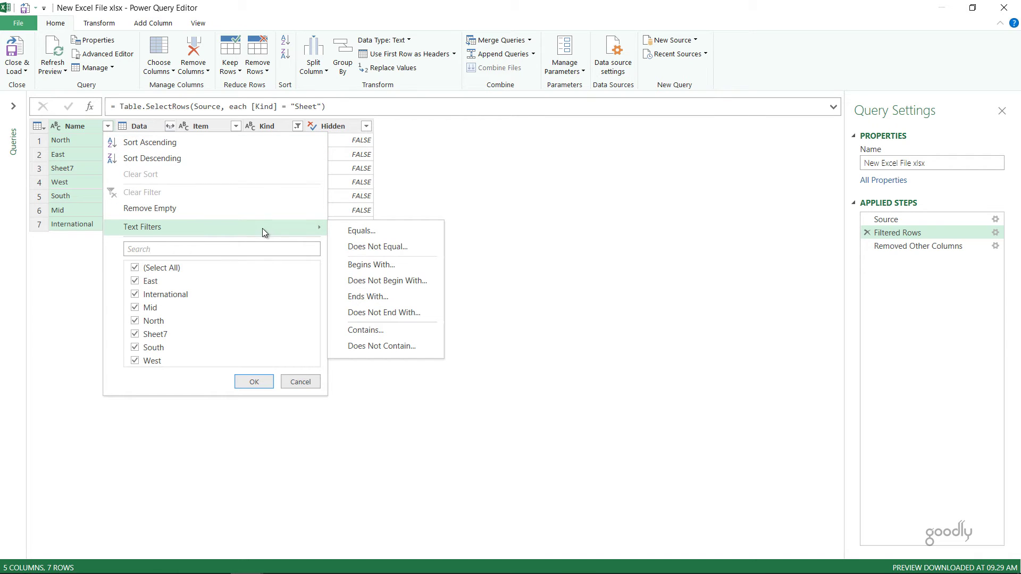
mouse_move(262, 228)
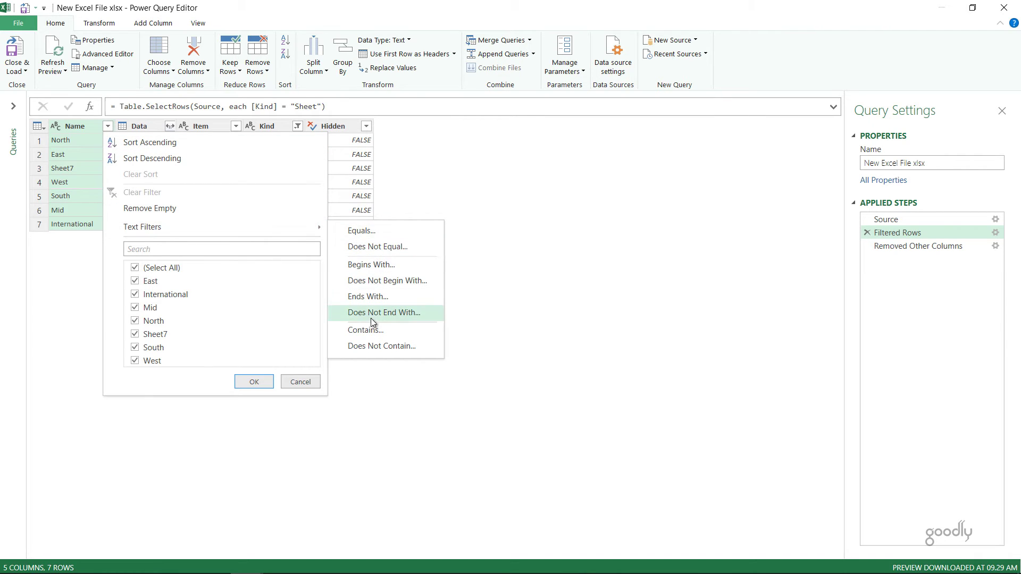
click(414, 298)
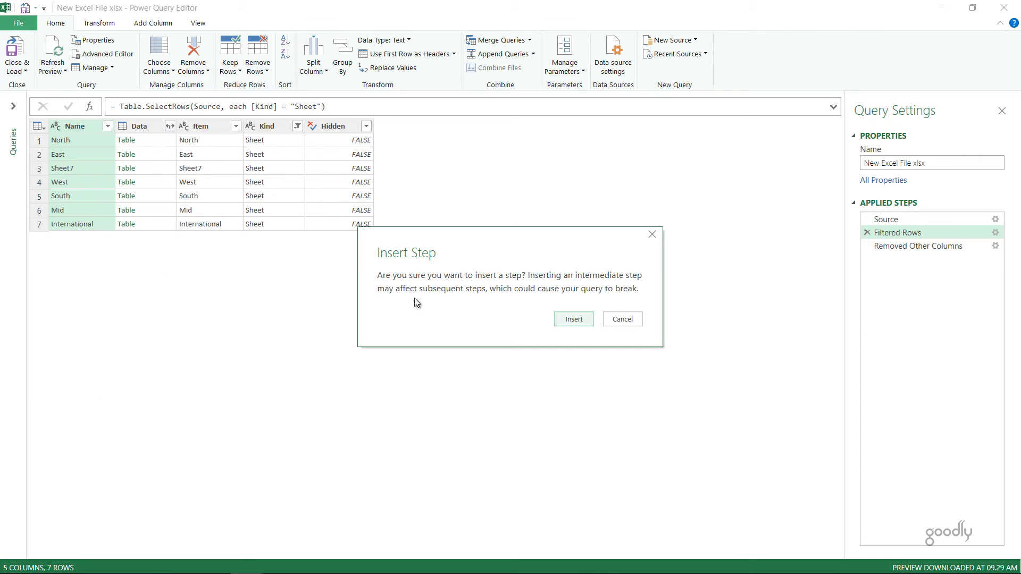
click(561, 318)
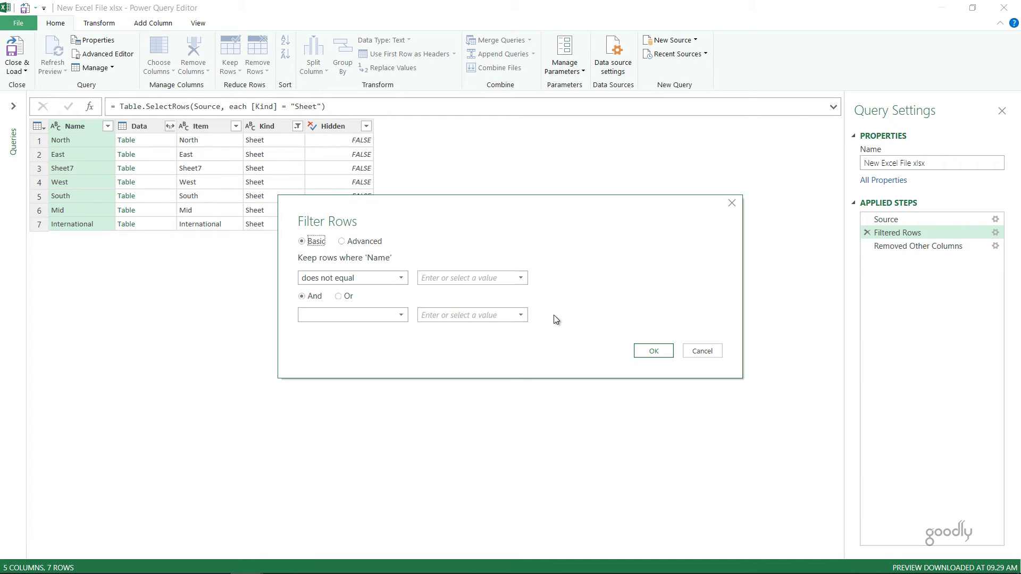
text(Index)
key(Return)
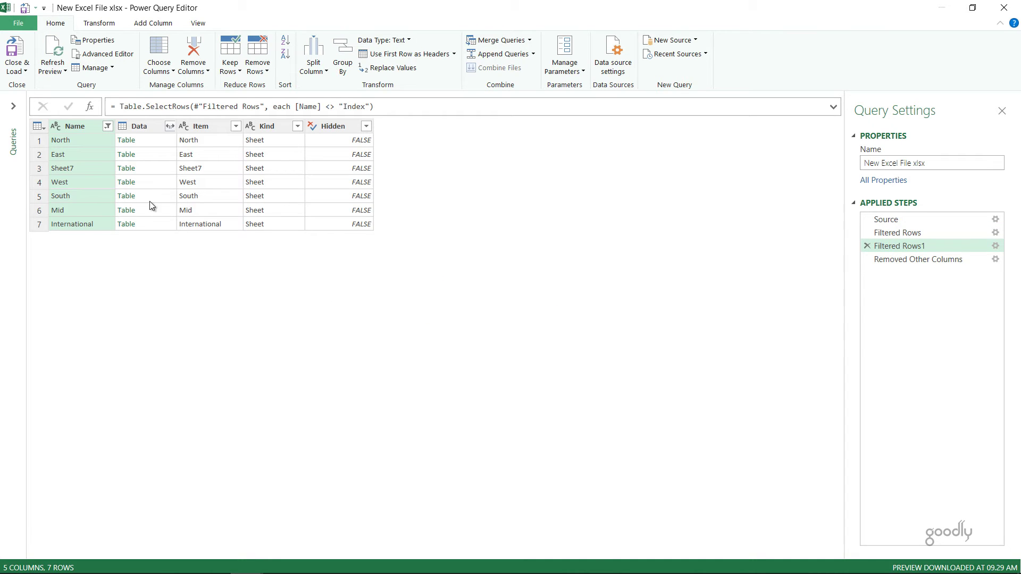
click(12, 47)
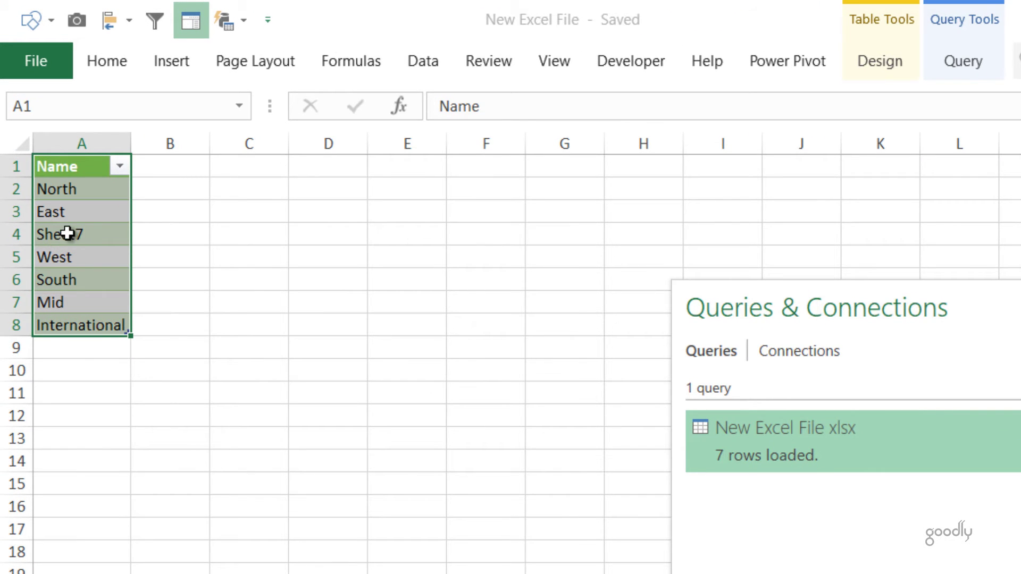
Step: Refresh the table to the six region names and select them in A2:A7
right_click(105, 234)
click(187, 439)
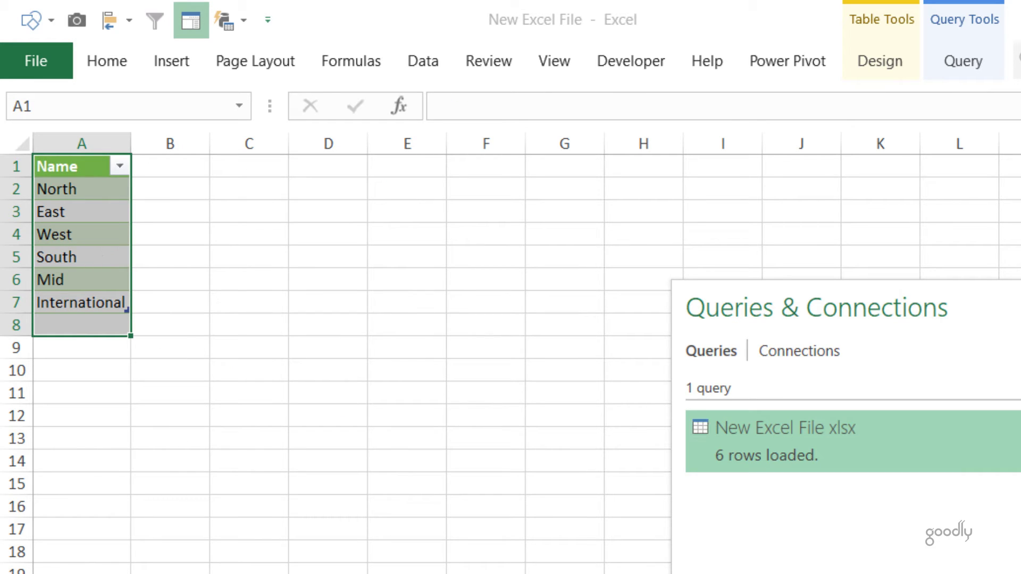
scroll(233, 387, up, 5)
click(262, 274)
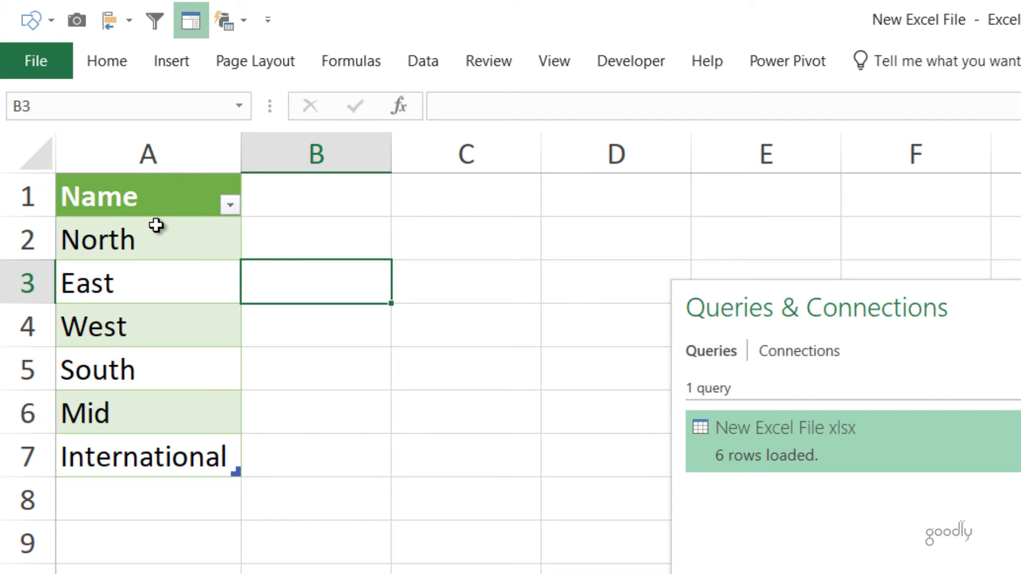
drag(155, 223, 140, 445)
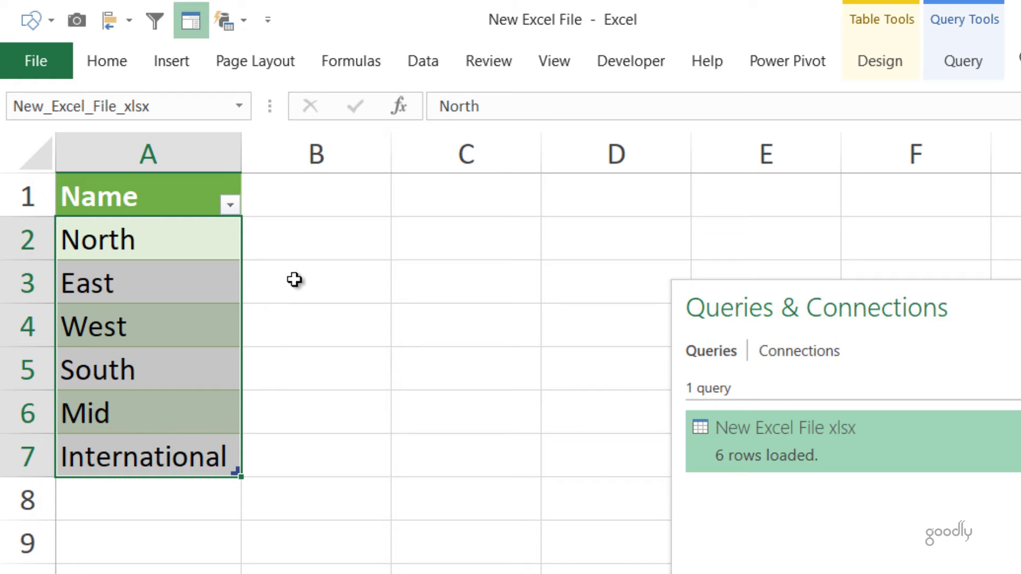
Step: Add a 'Hyperlink' header in B1 next to the Name column
click(307, 254)
key(Up)
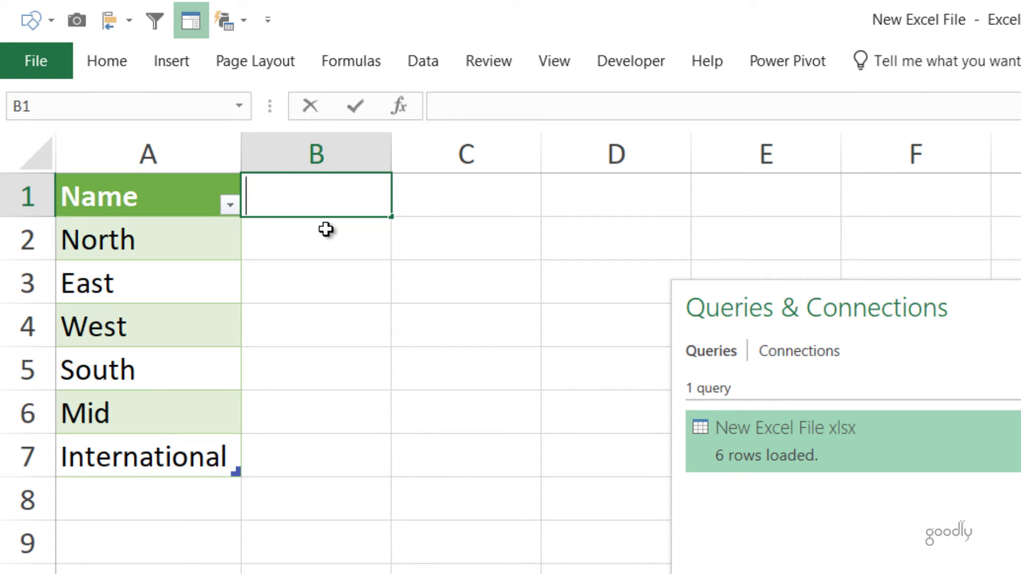
text(Hyperlink)
key(Return)
text(=HYPERLINK()
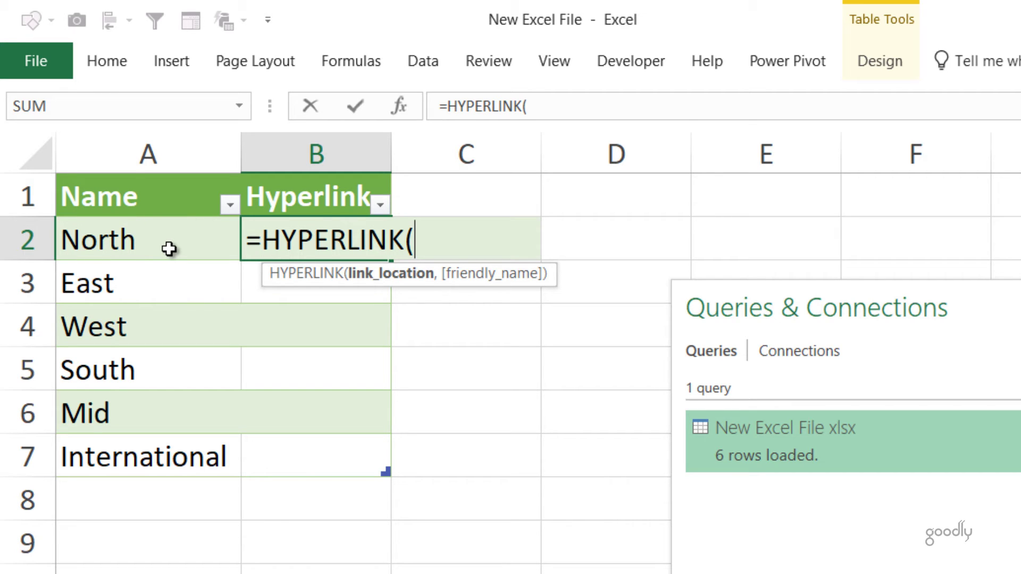
text("#)
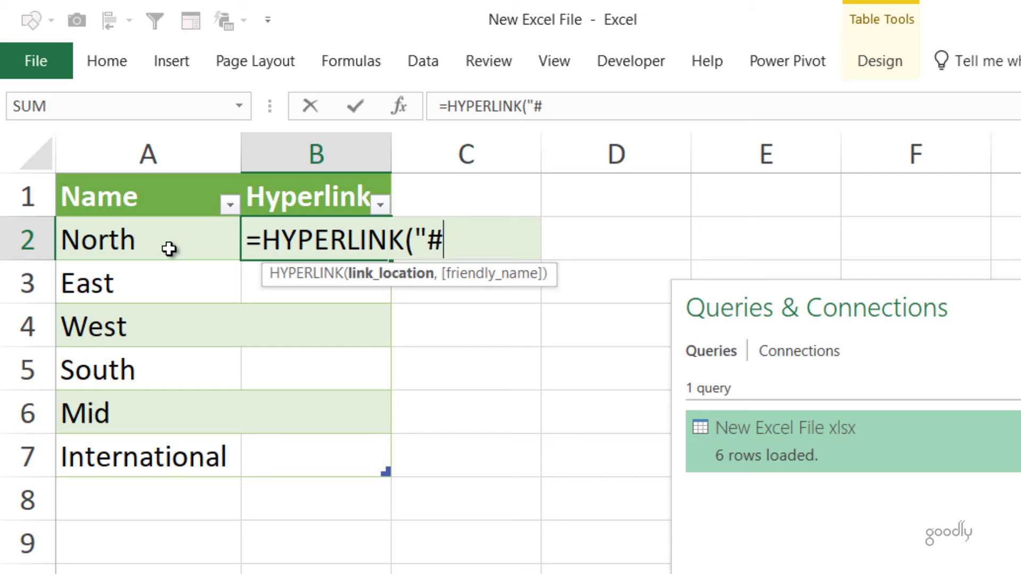
text('"&)
click(134, 243)
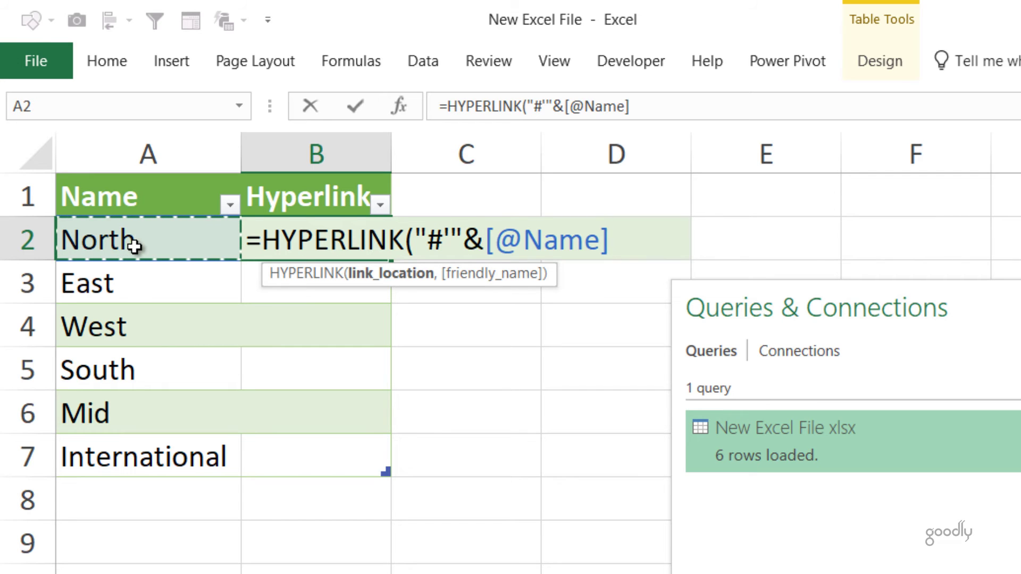
text(")
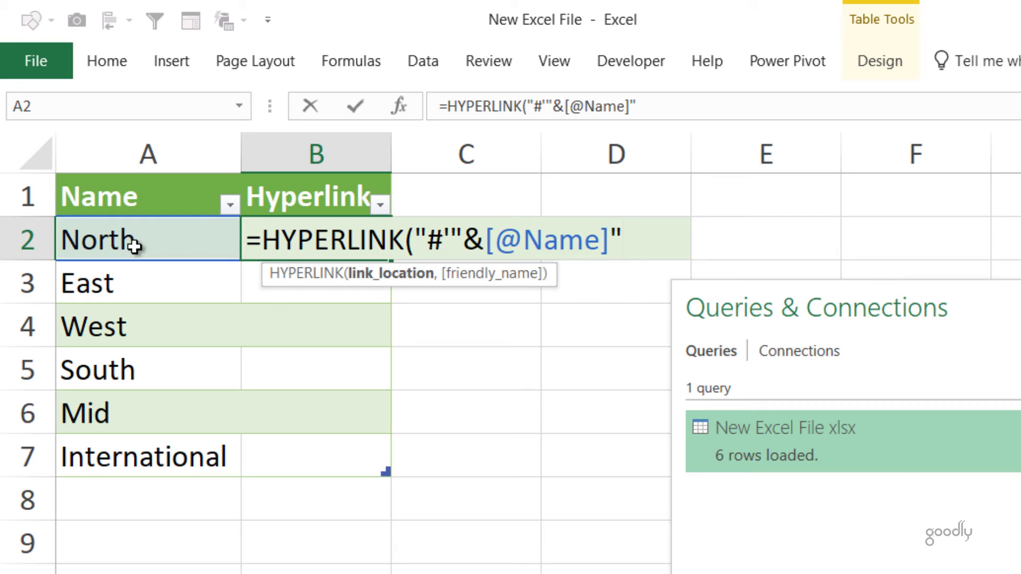
key(Left)
text(&"')
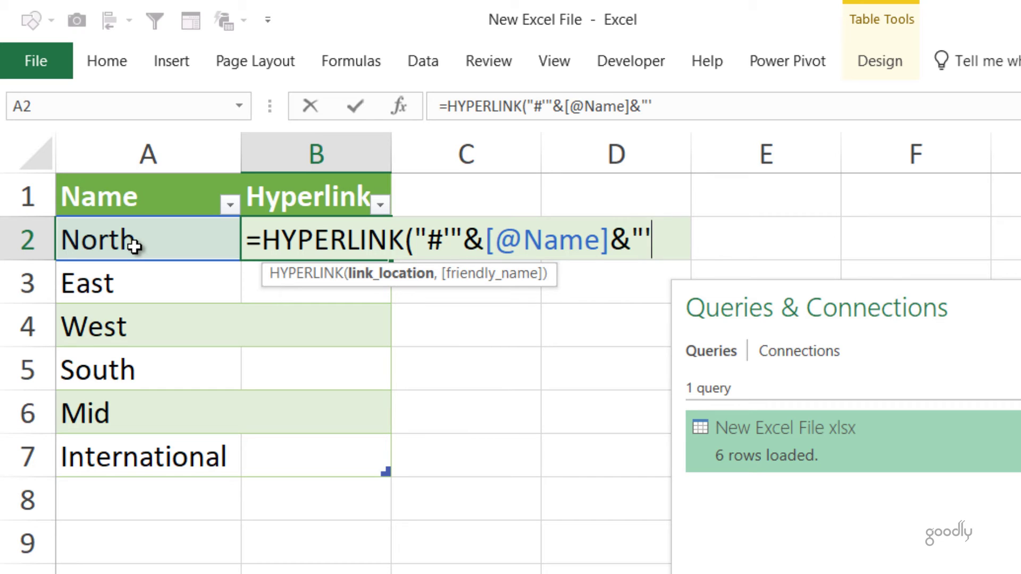
text(!"&a1)
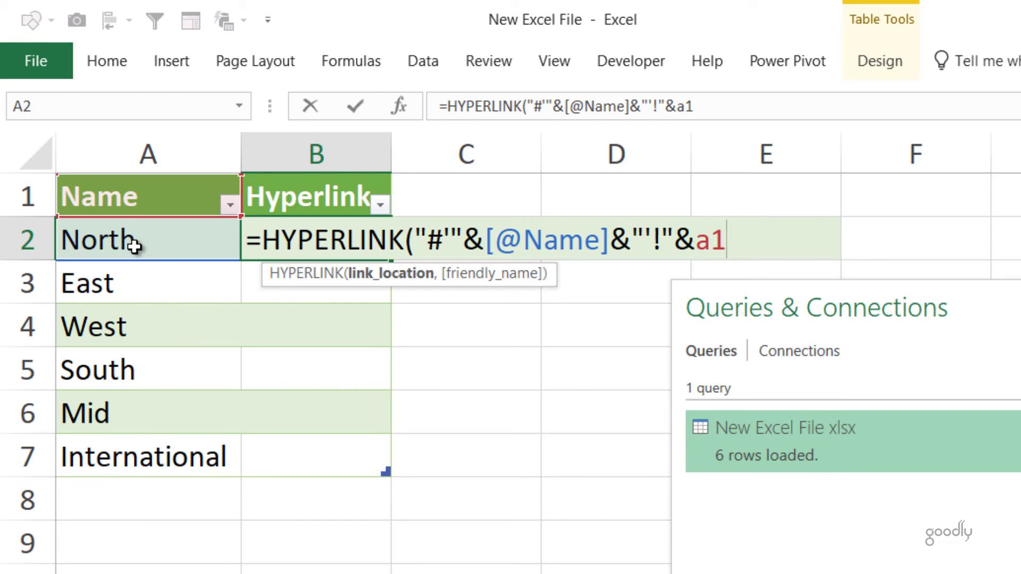
key(BackSpace)
key(BackSpace)
key(BackSpace)
key(BackSpace)
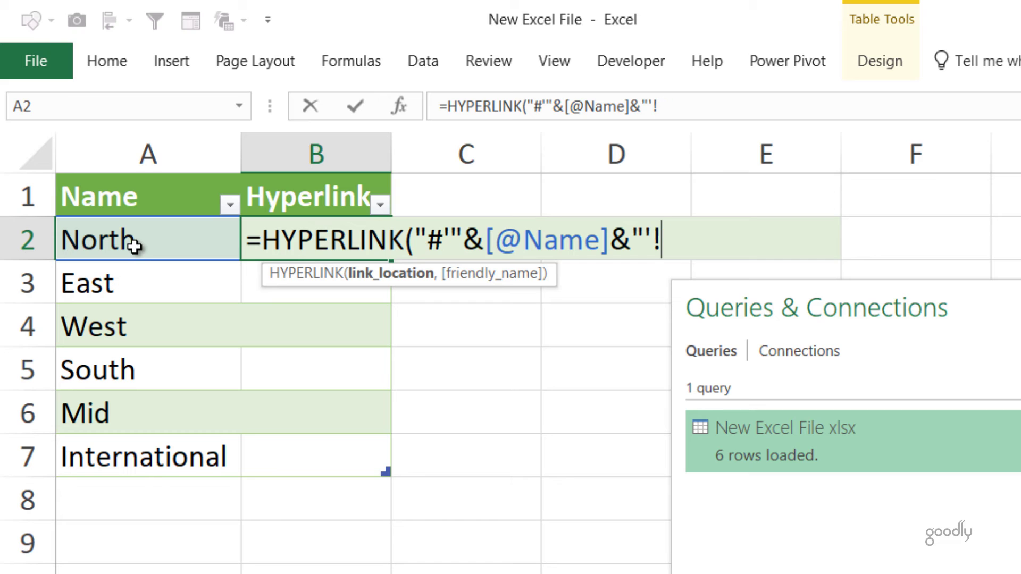
text(A1"))
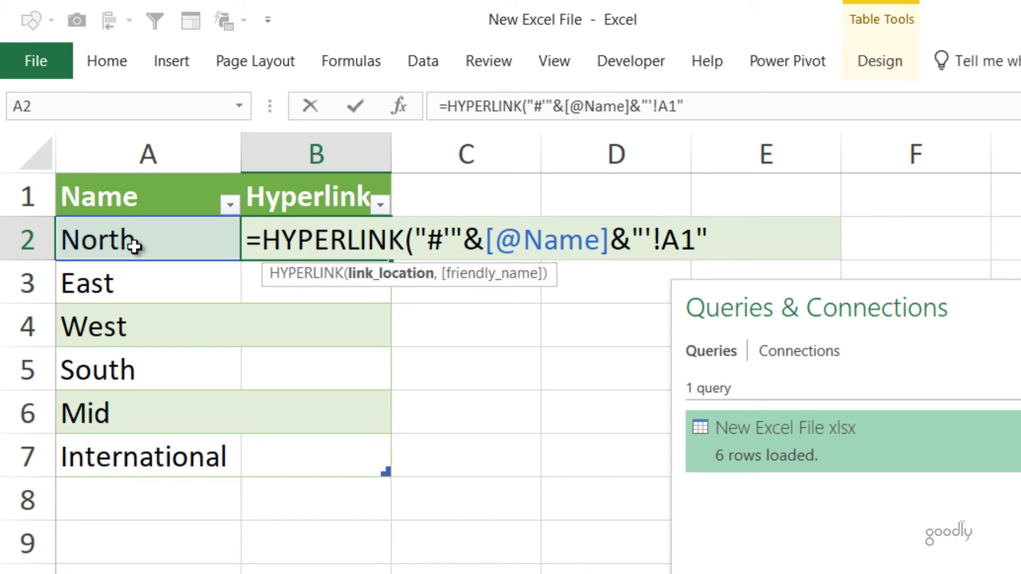
key(Return)
drag(393, 151, 506, 151)
click(583, 266)
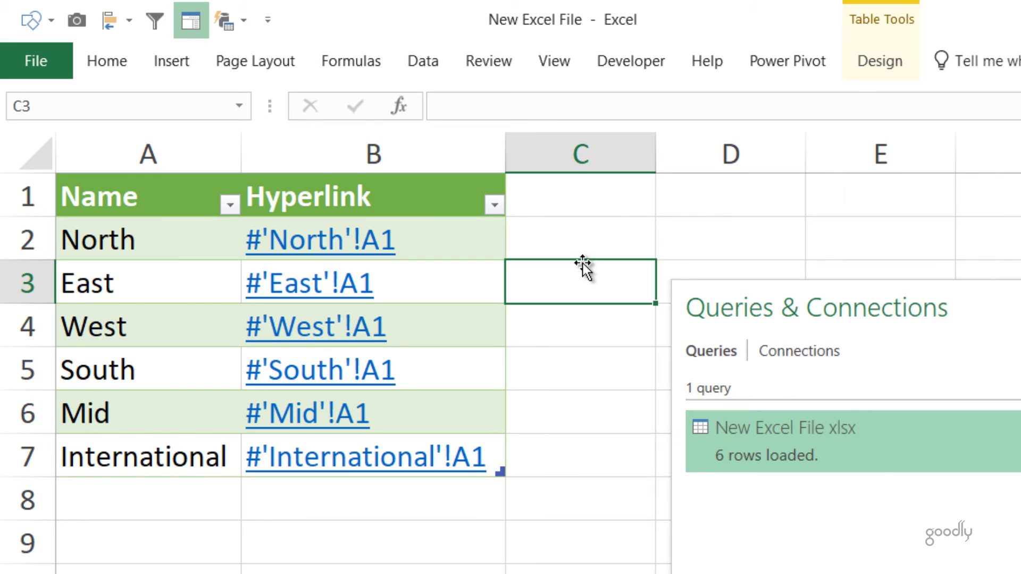
click(334, 245)
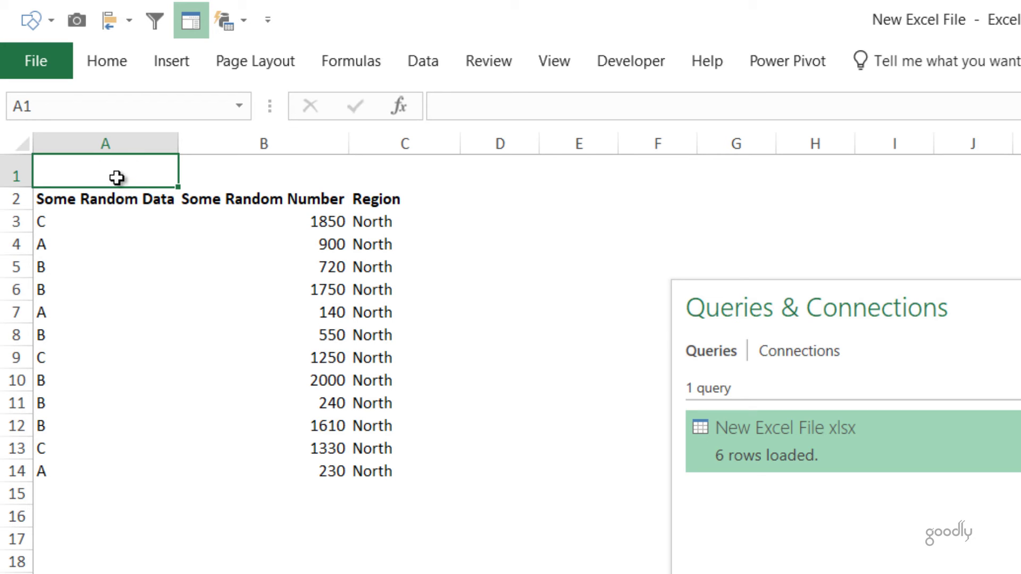
key(ctrl+Page_Up)
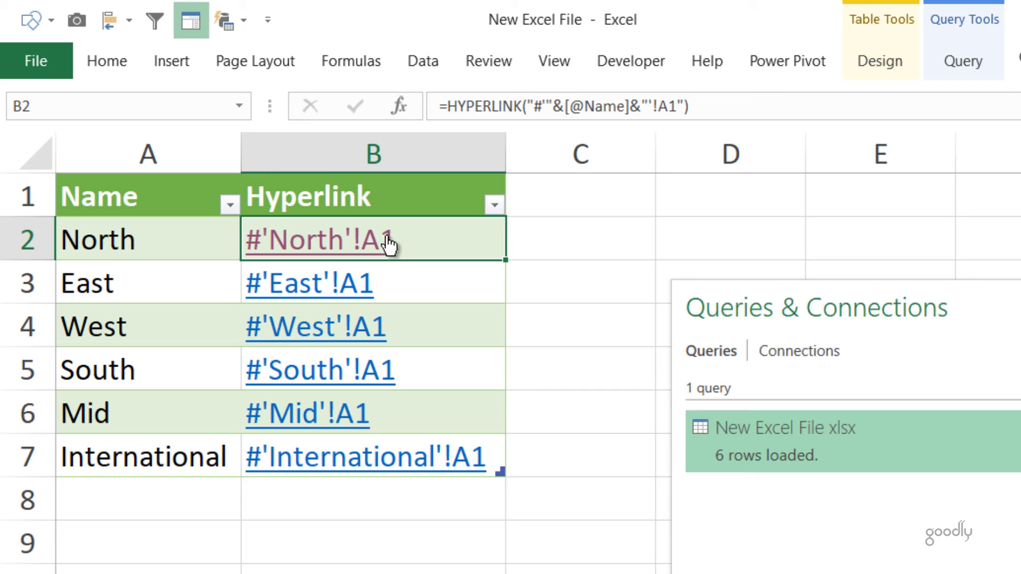
key(F2)
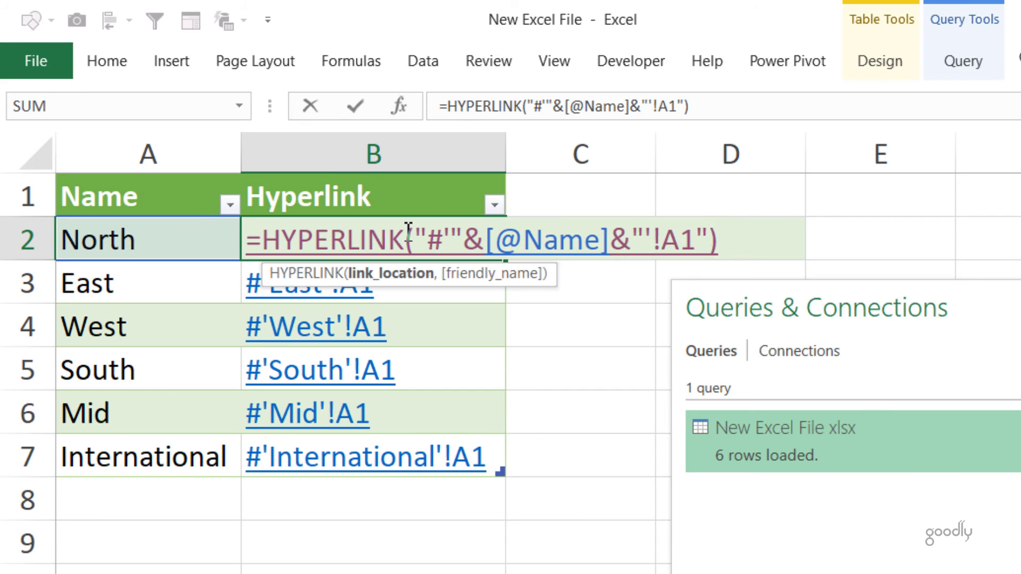
key(Left)
text(,)
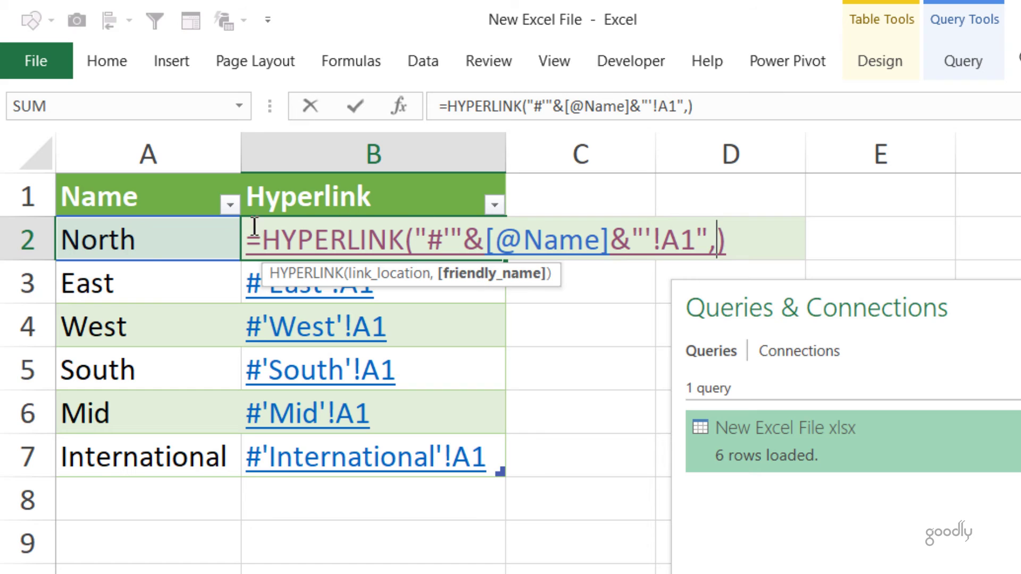
click(128, 240)
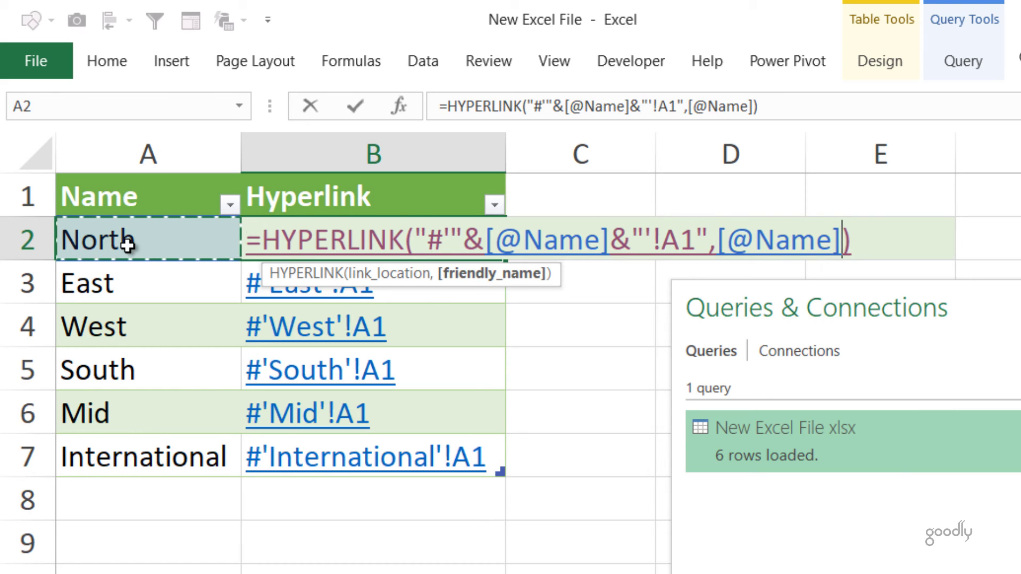
key(Return)
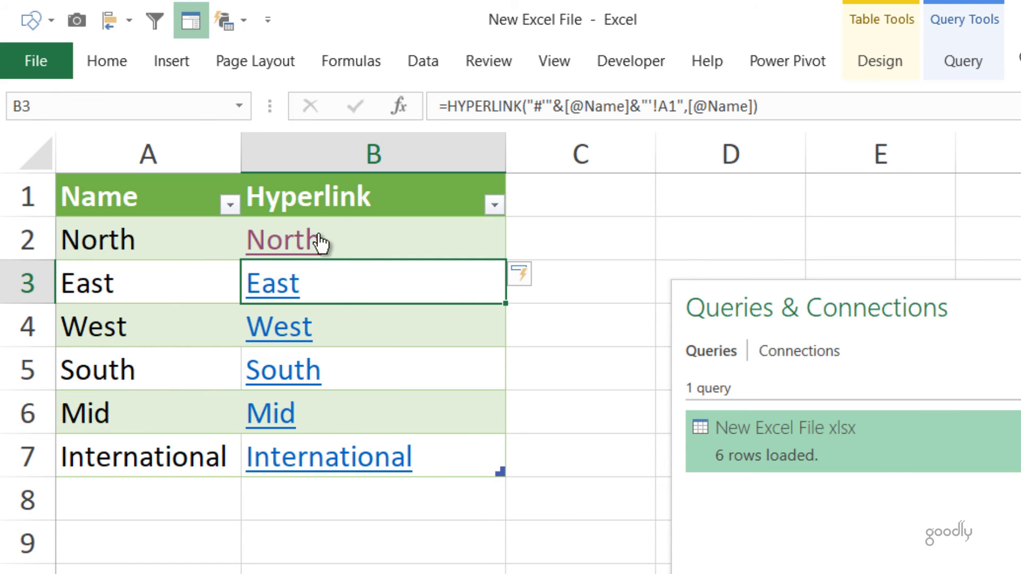
click(316, 466)
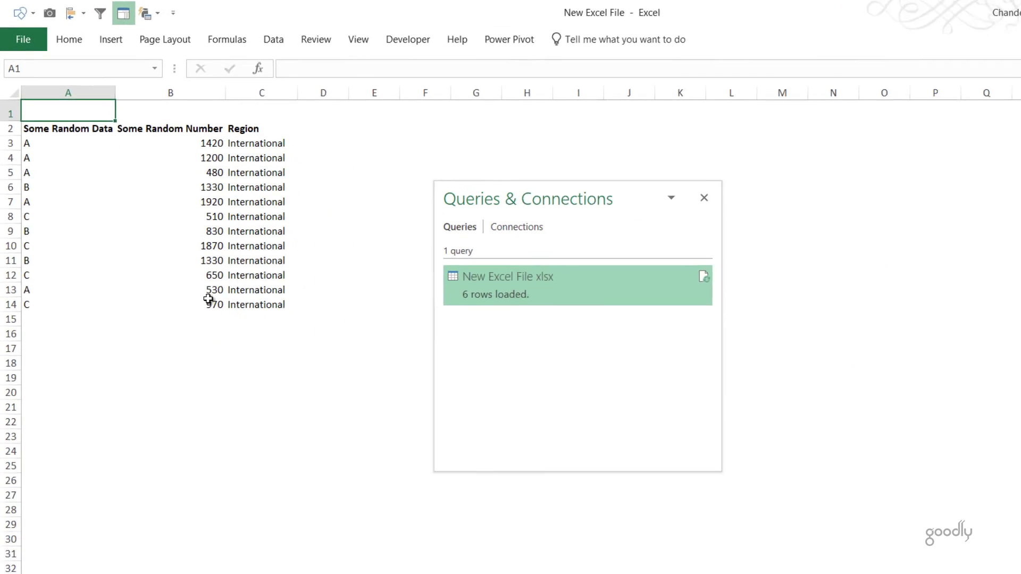
Step: On the Index sheet, select B11's =HYPERLINK("#'Index'!A1","Index") formula text for copying
click(310, 549)
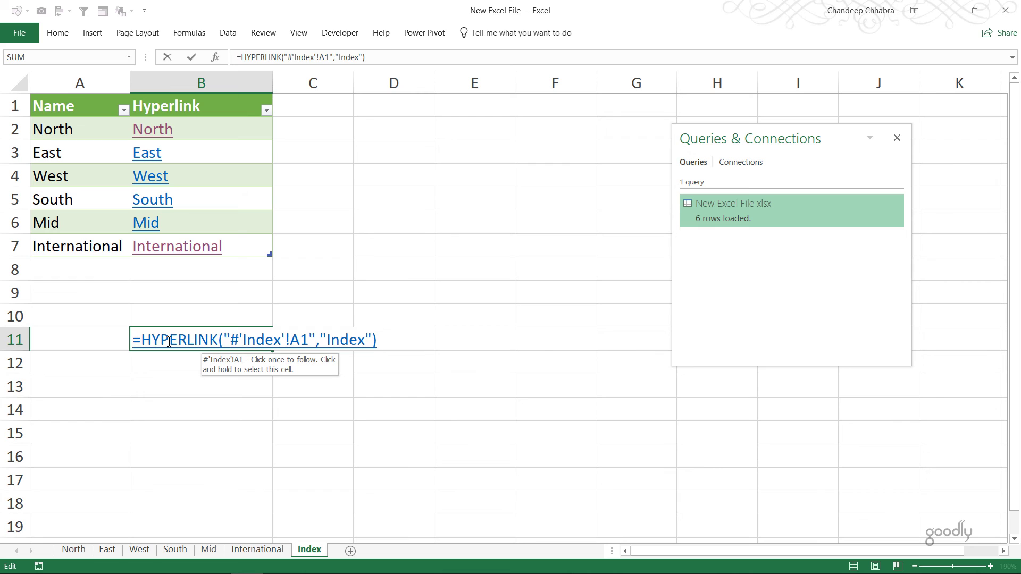
drag(133, 340, 378, 349)
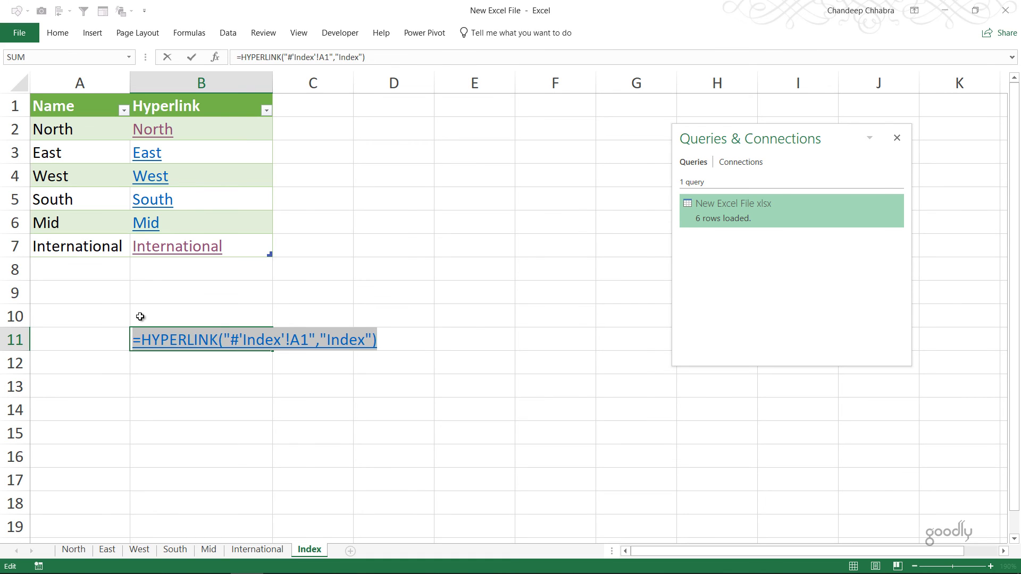
Step: Paste the Index back-link formula into A1 of the grouped North through International sheets
click(265, 407)
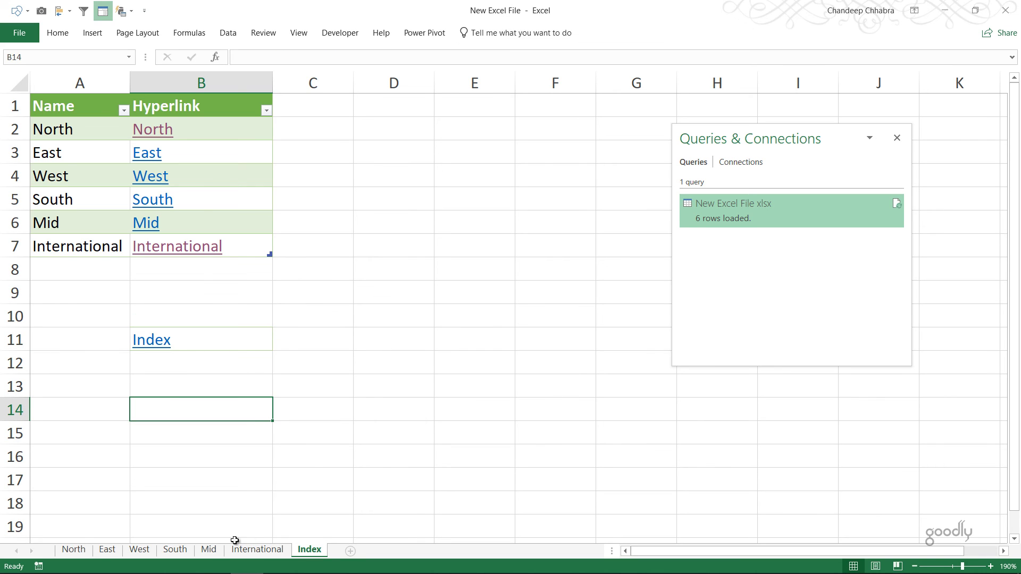
click(70, 549)
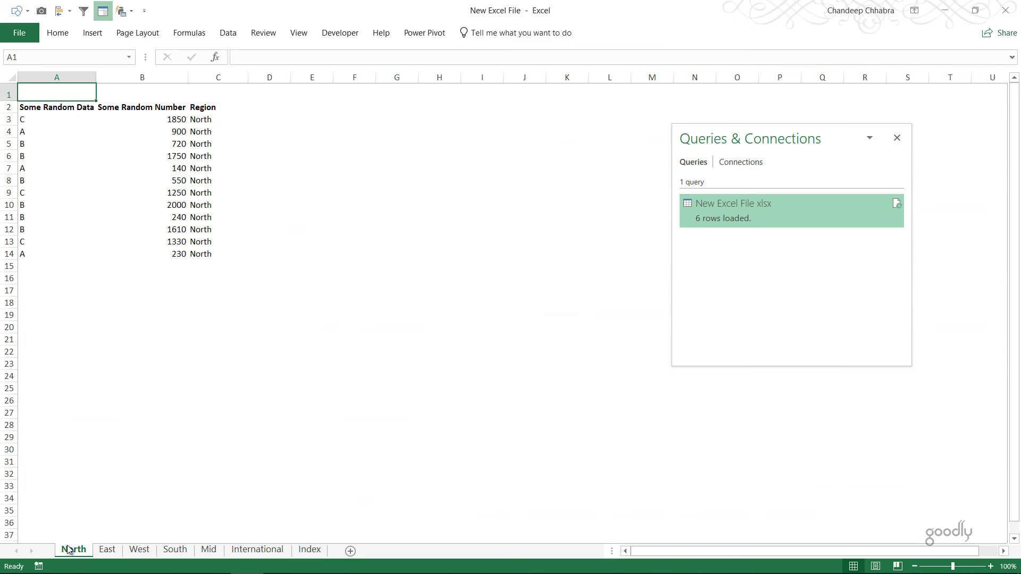
shift+click(259, 551)
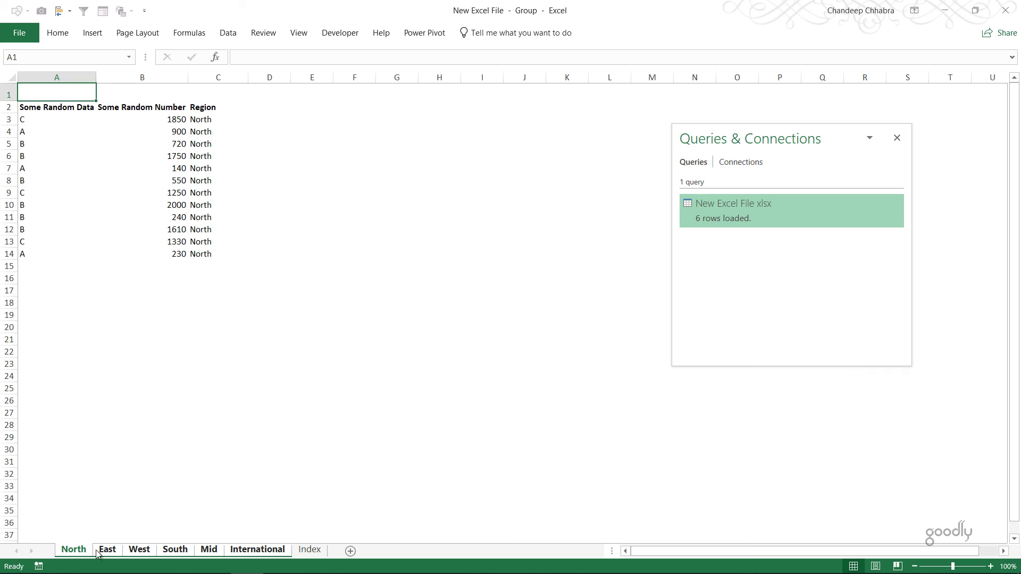
double_click(53, 93)
key(ctrl+v)
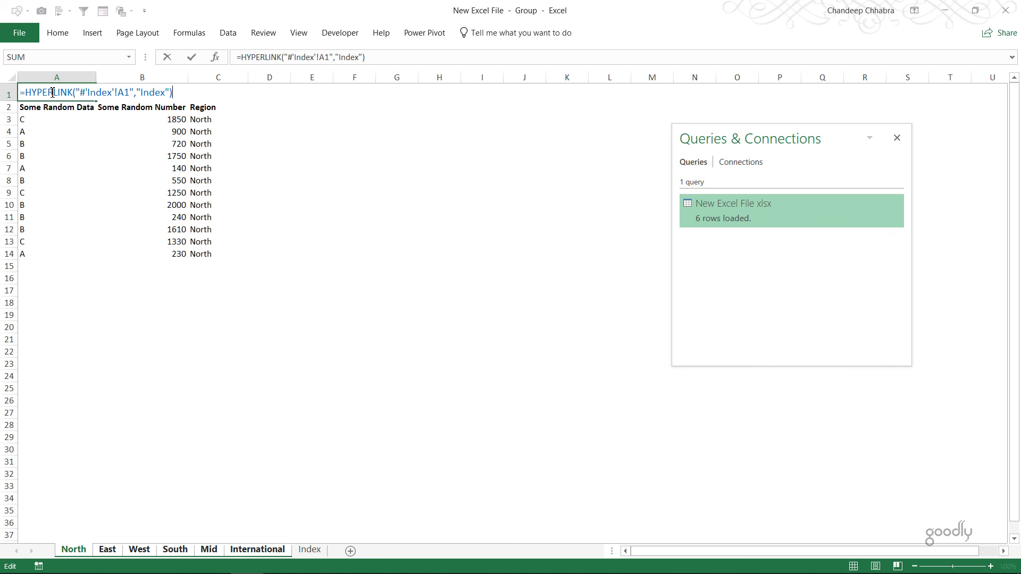
key(ctrl+Return)
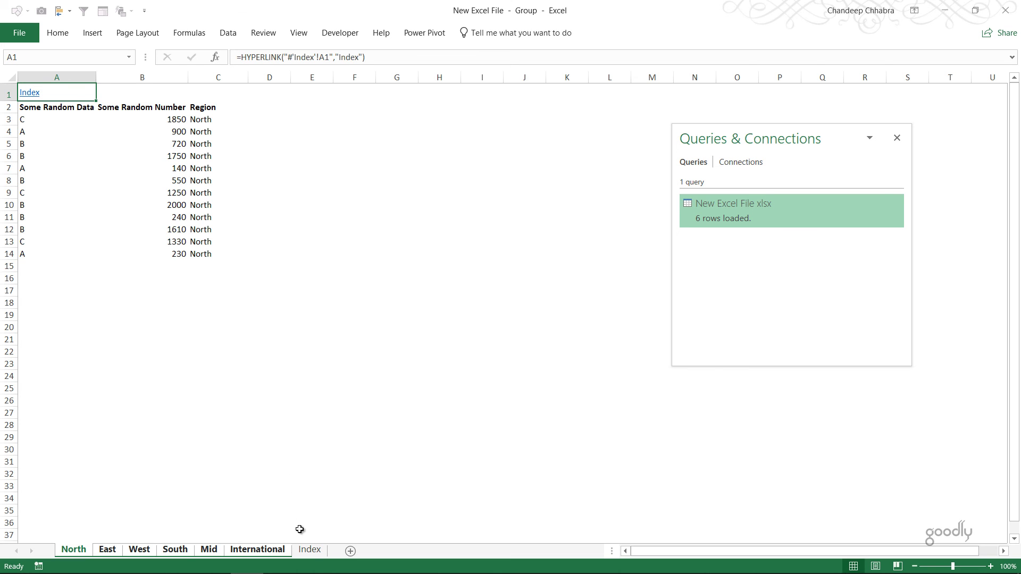
Step: Delete the temporary Index link from B11 on the Index sheet
click(309, 549)
click(324, 392)
click(228, 345)
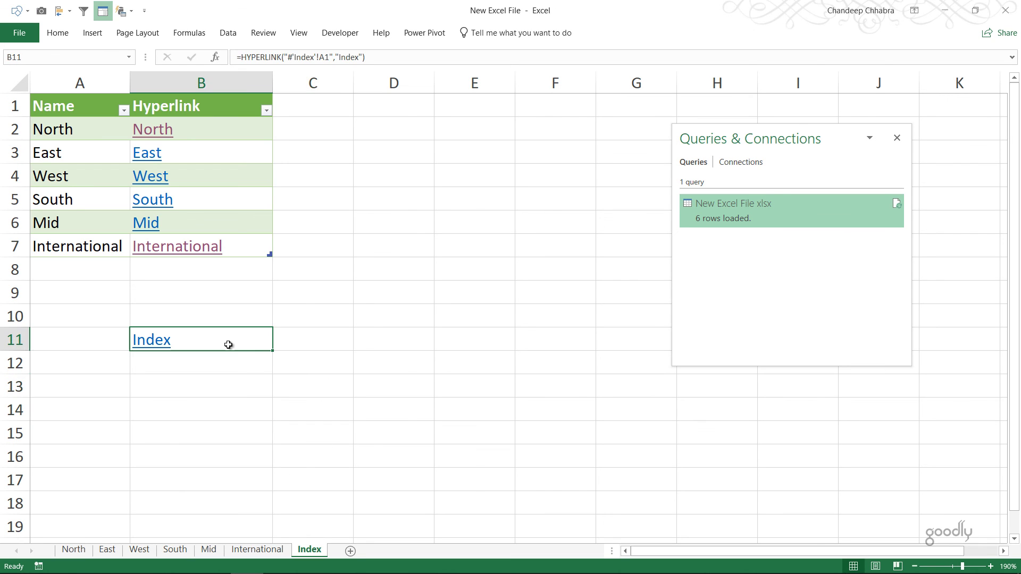
key(Delete)
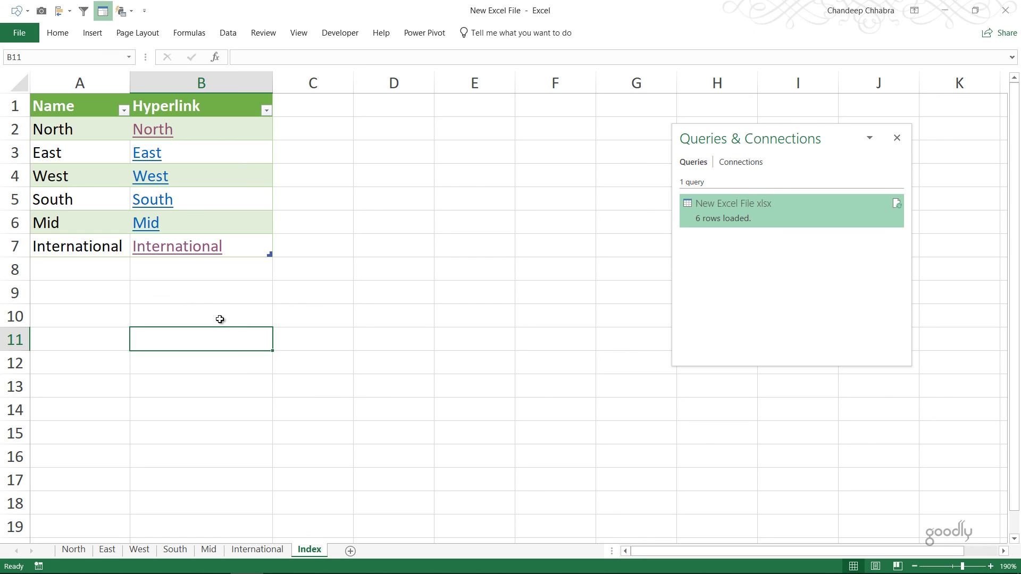
click(164, 190)
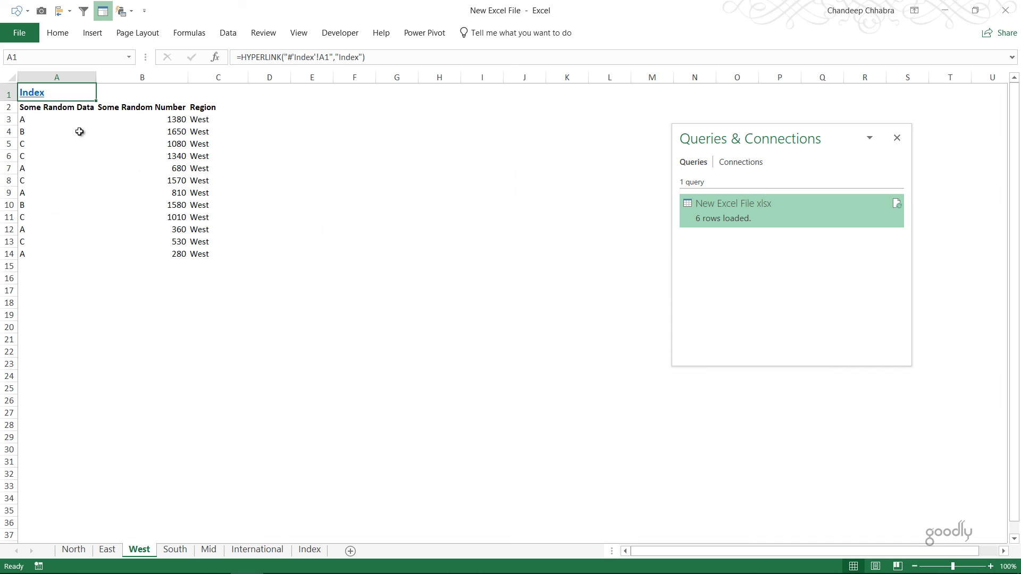
click(33, 98)
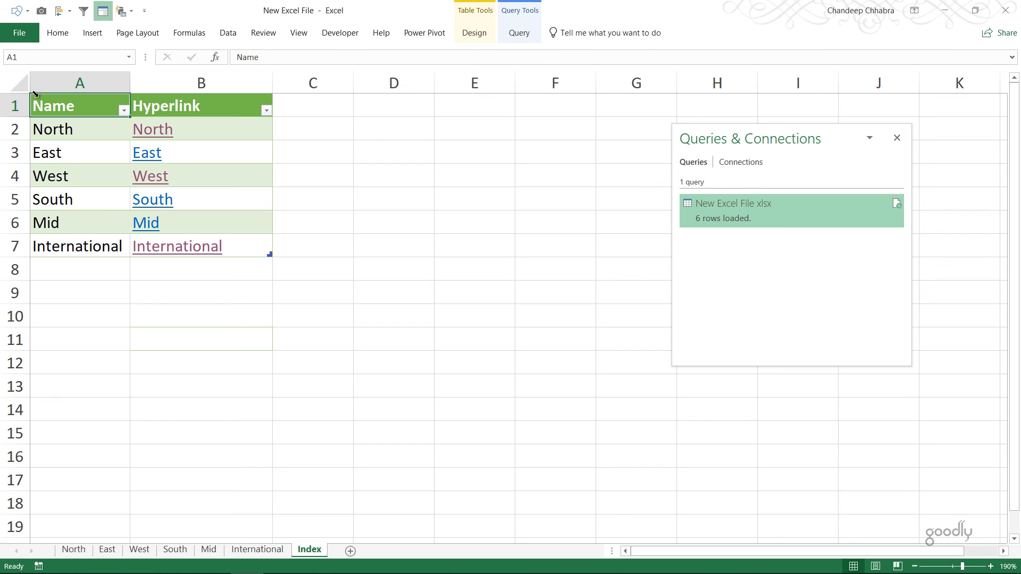
click(154, 200)
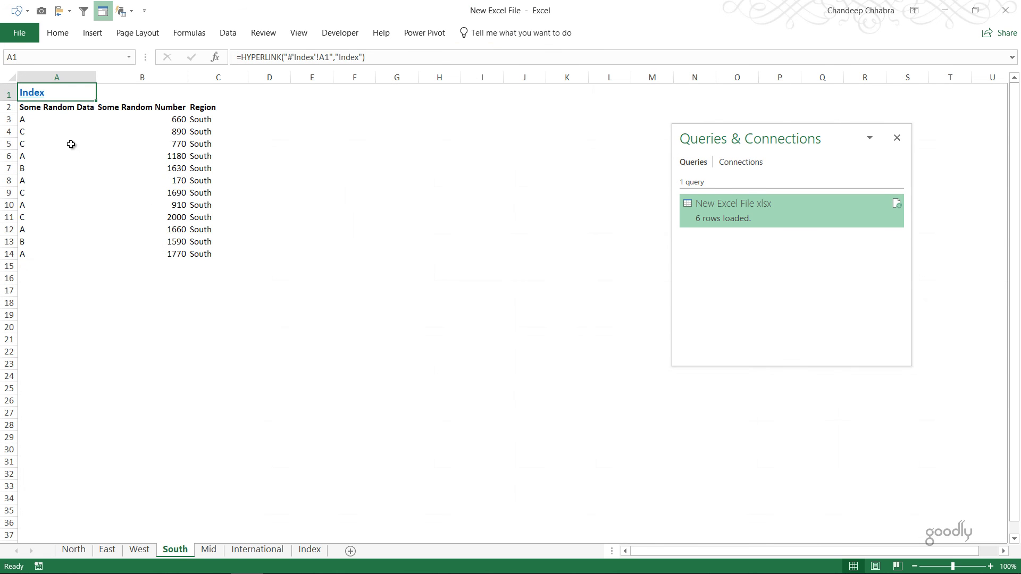
click(33, 94)
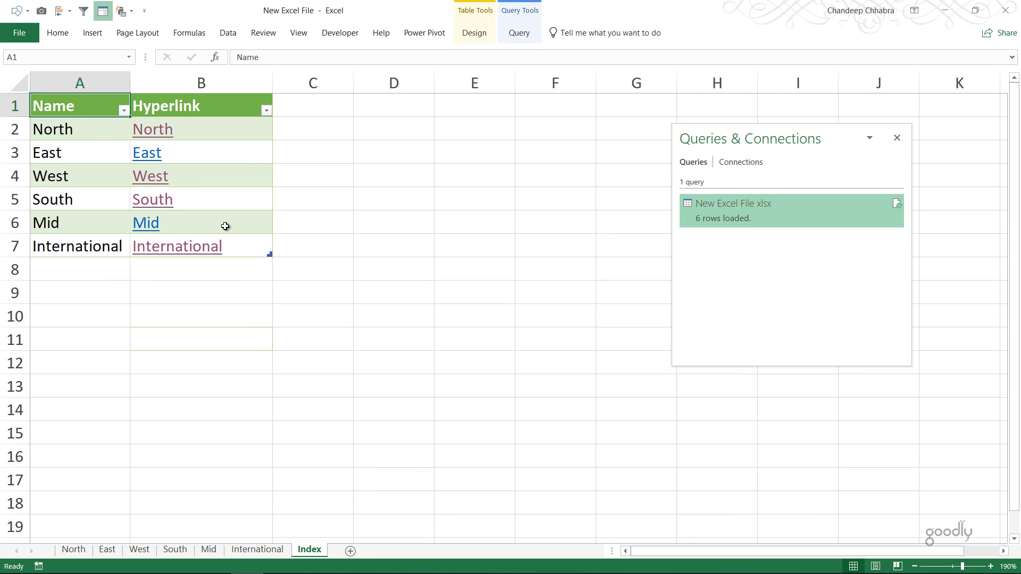